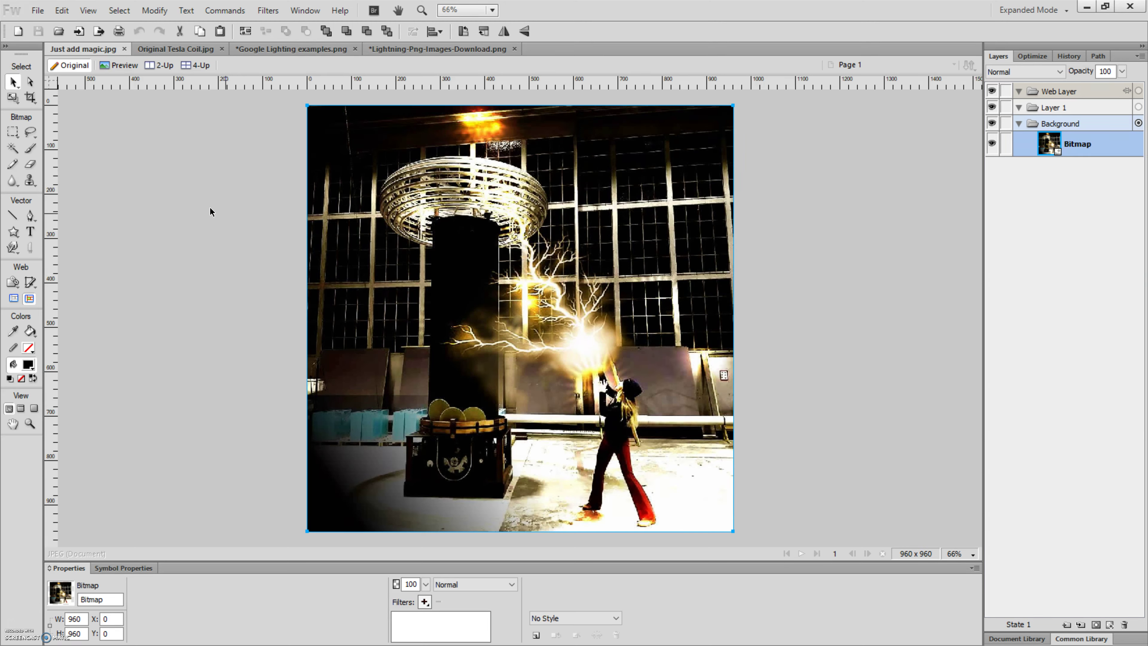
Apply a Curves filter to the photo in Original Tesla Coil.jpg, with RGB points at input 105, output 9 and input 194, output 248
left_click(190, 49)
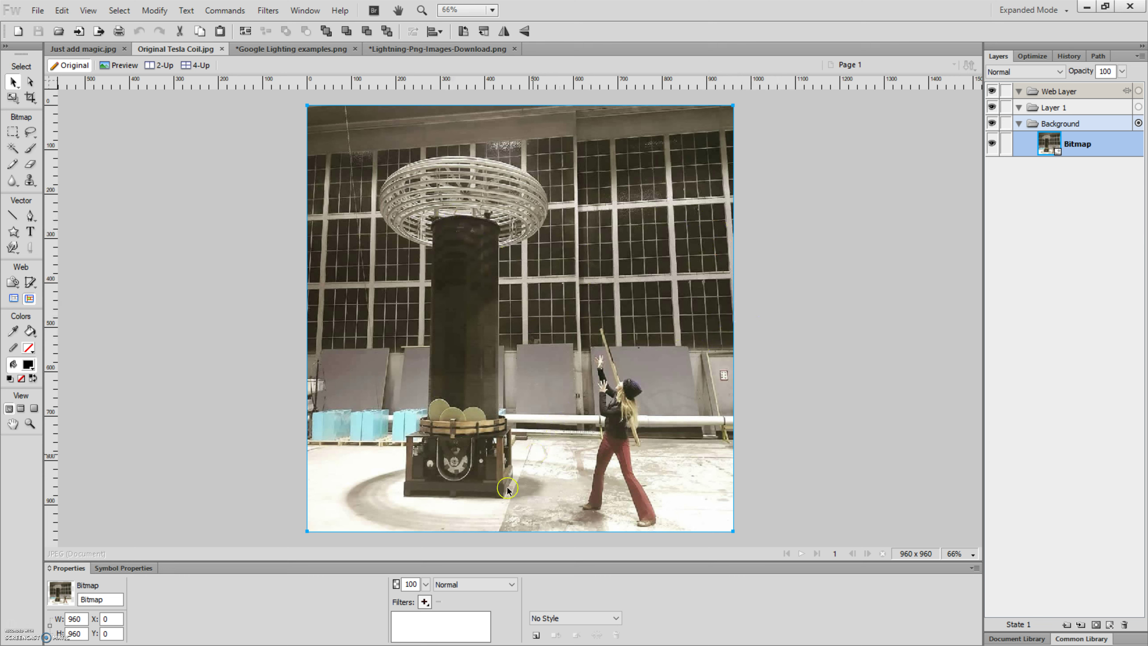
left_click(420, 603)
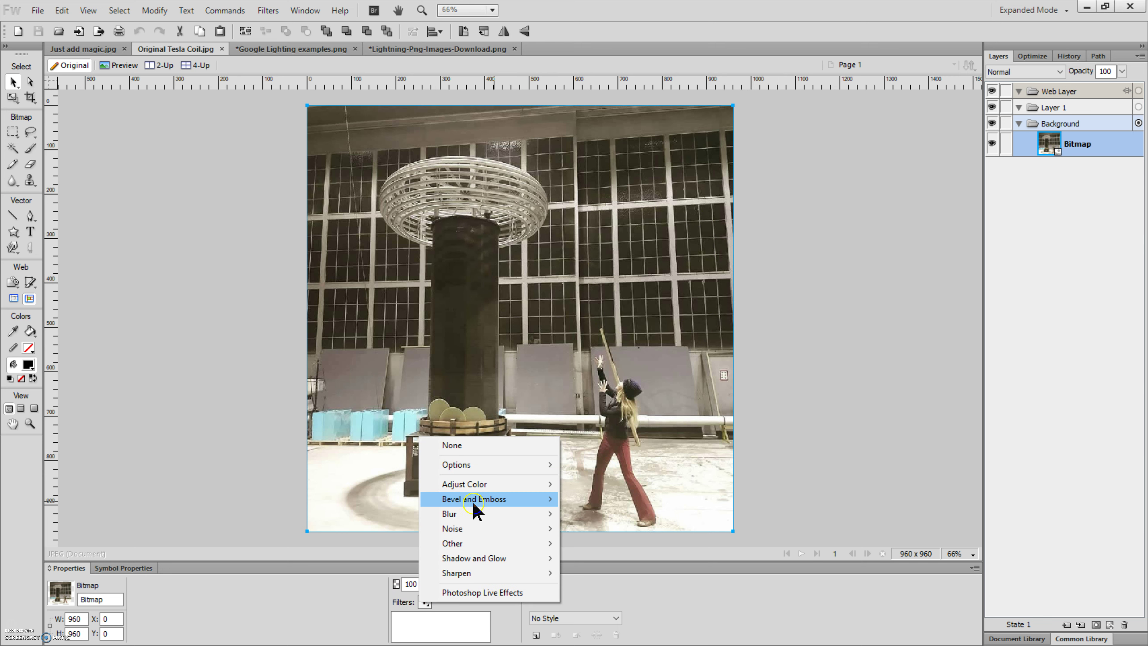
mouse_move(480, 488)
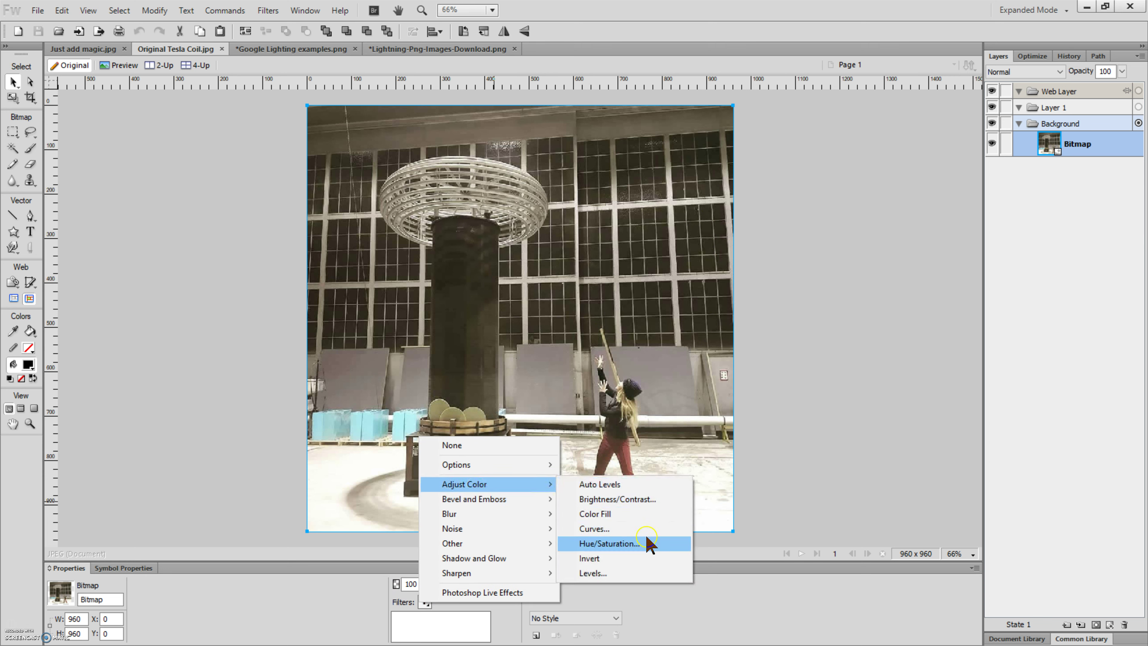
key("Return")
left_click_drag(587, 212, 862, 194)
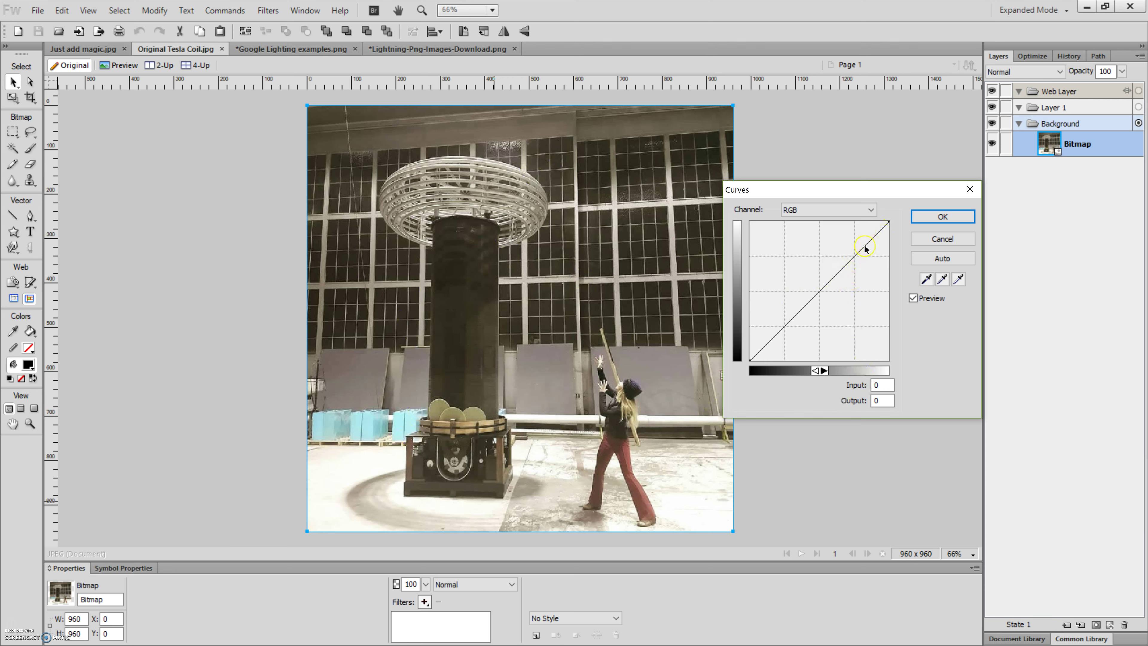
left_click_drag(865, 249, 868, 222)
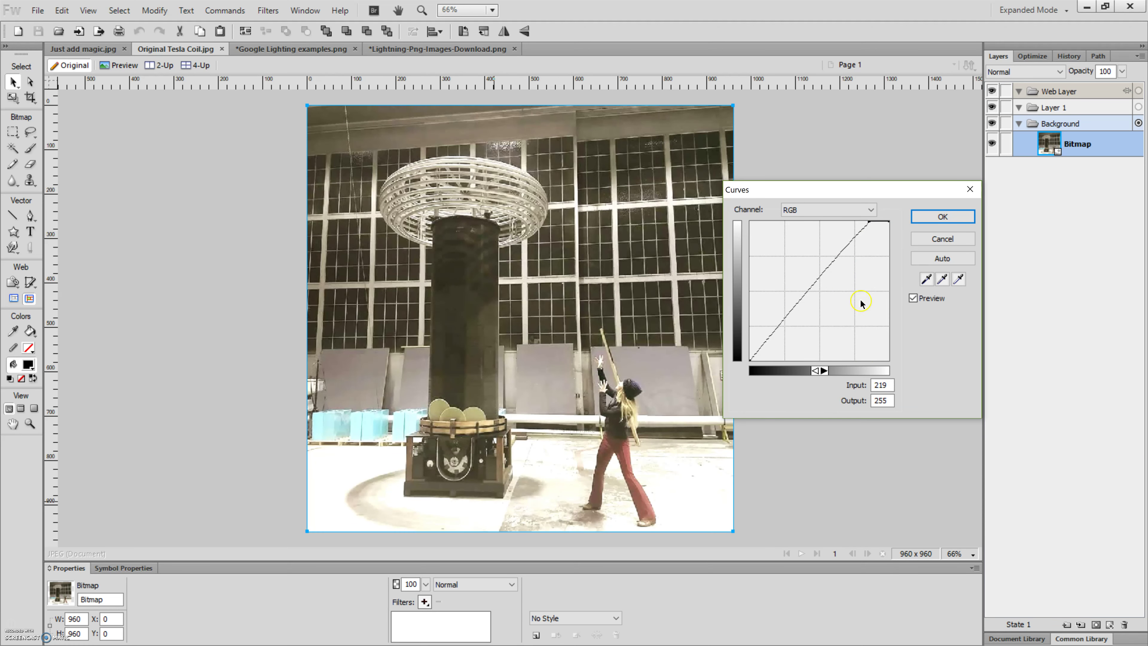
left_click_drag(790, 317, 807, 356)
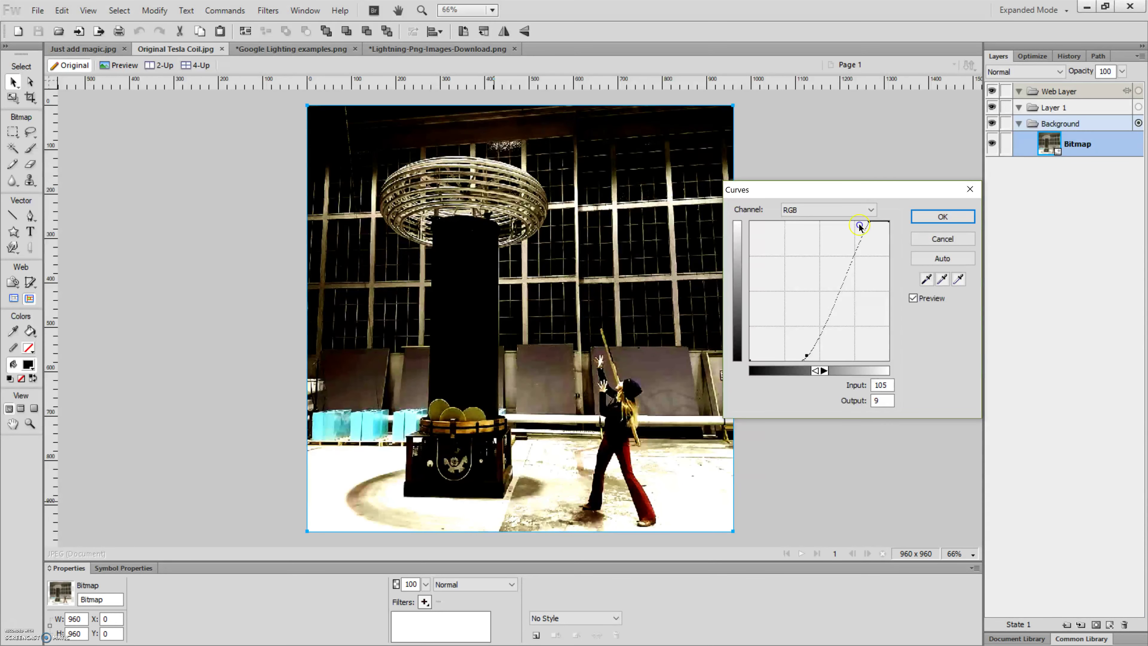
left_click_drag(869, 224, 855, 226)
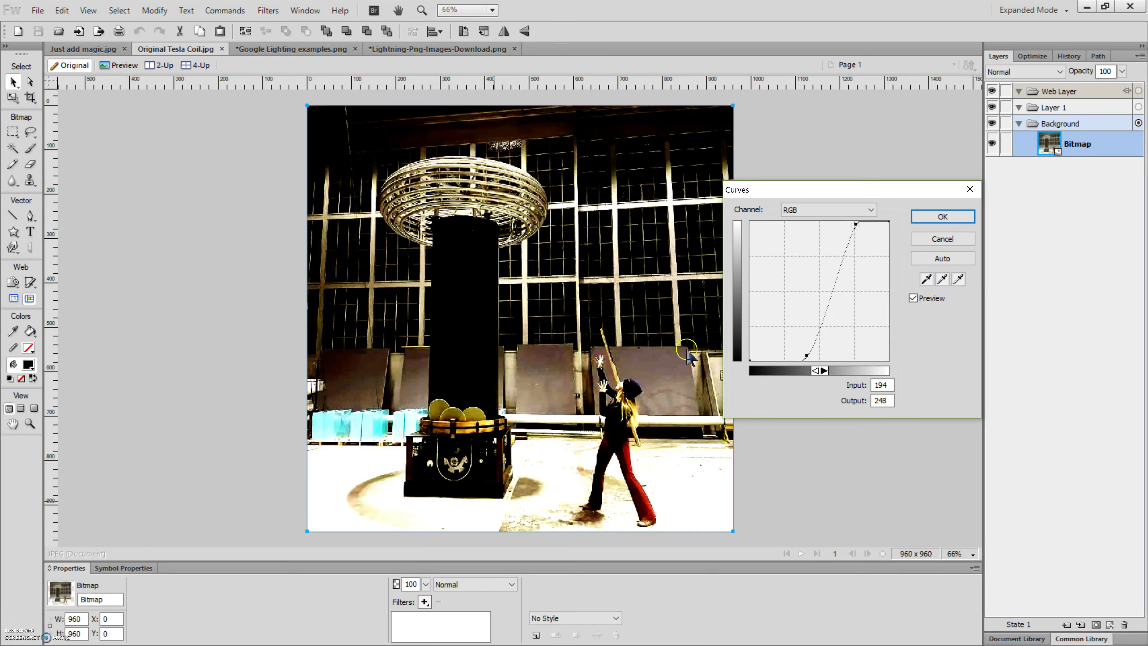
left_click(929, 221)
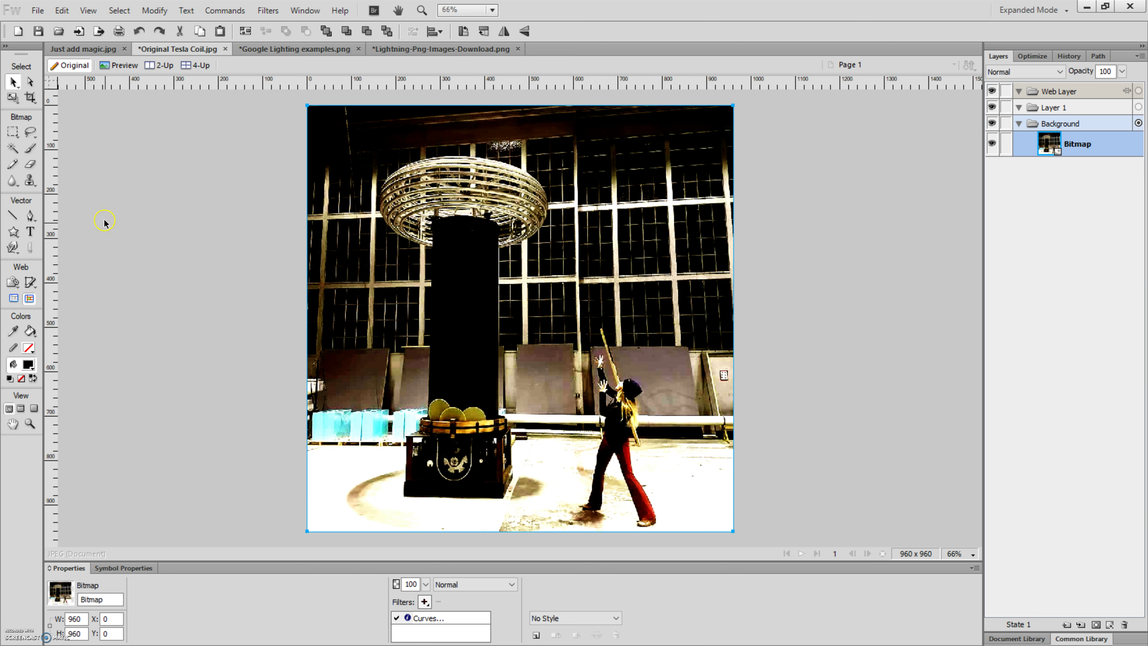
Draw a black rectangle about 1103 by 494 pixels over the lower part of the photo, extending past both sides
left_click(14, 235)
left_click(45, 246)
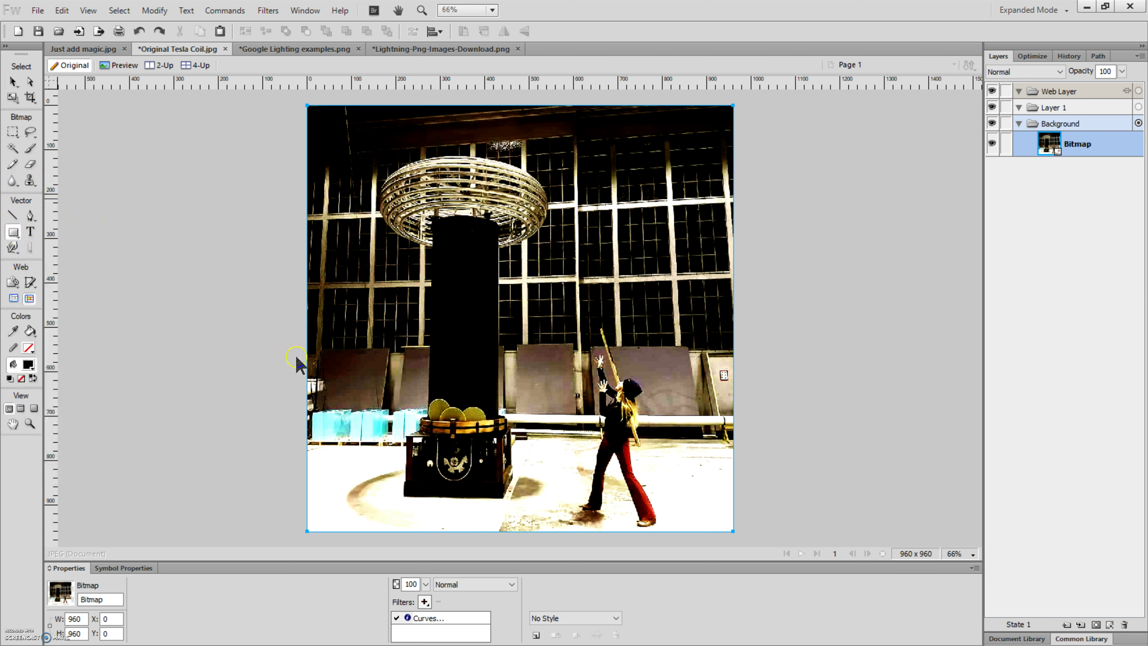
left_click_drag(296, 349, 786, 568)
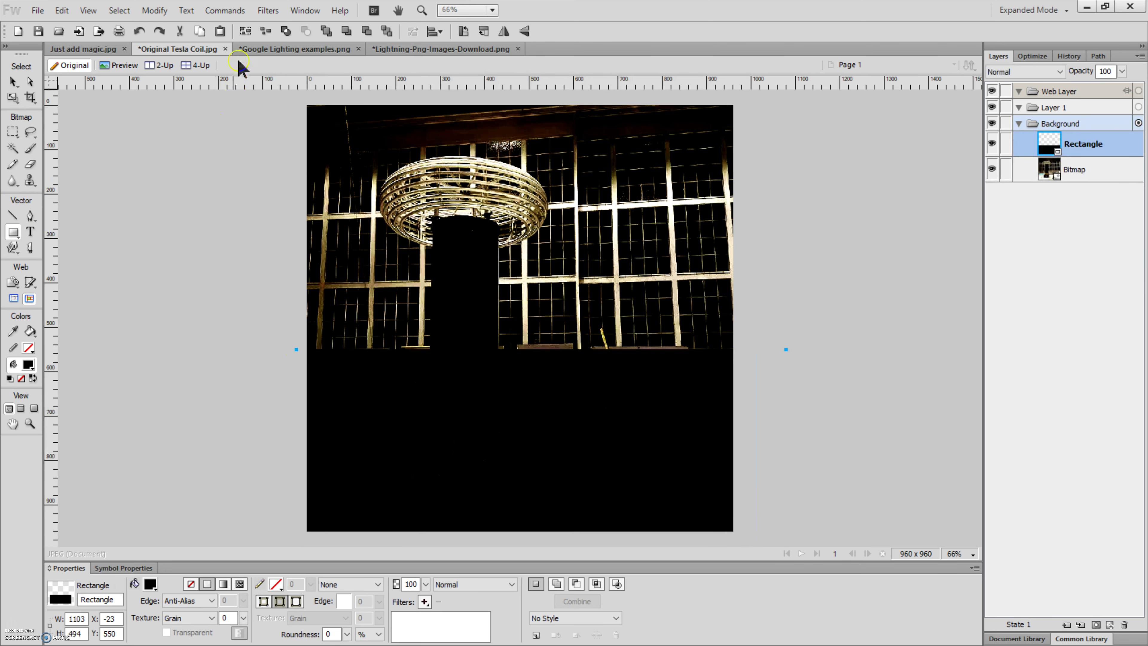
Apply an Auto Vector Mask to the black rectangle, using the linear fade that is transparent at the top and darkens downwards
left_click(221, 12)
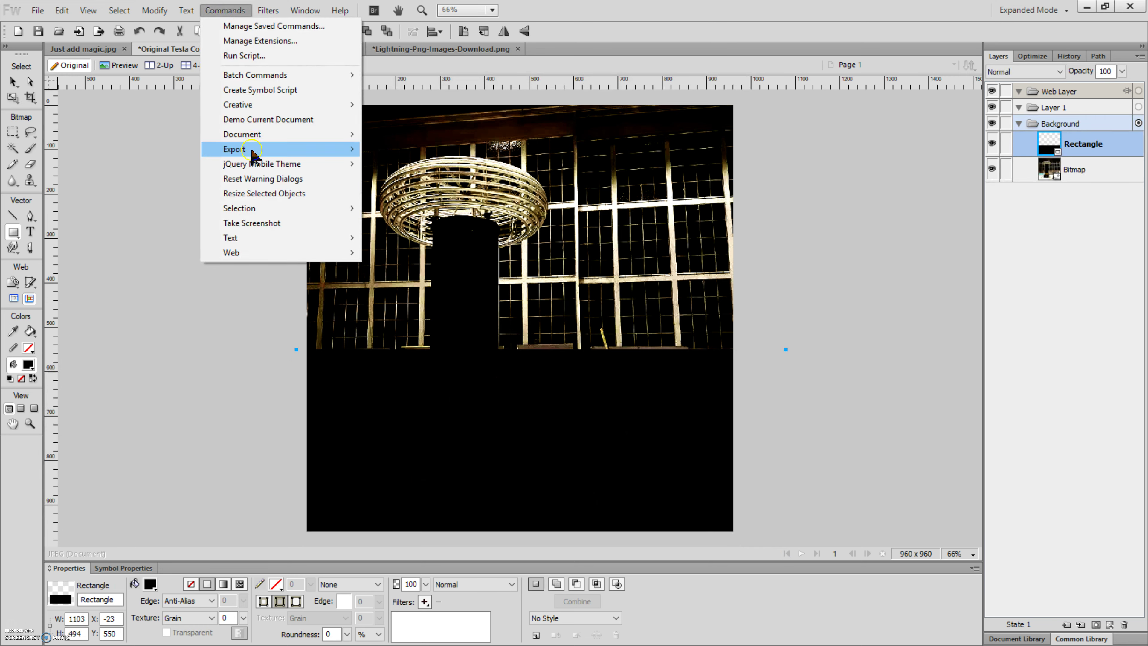
mouse_move(252, 156)
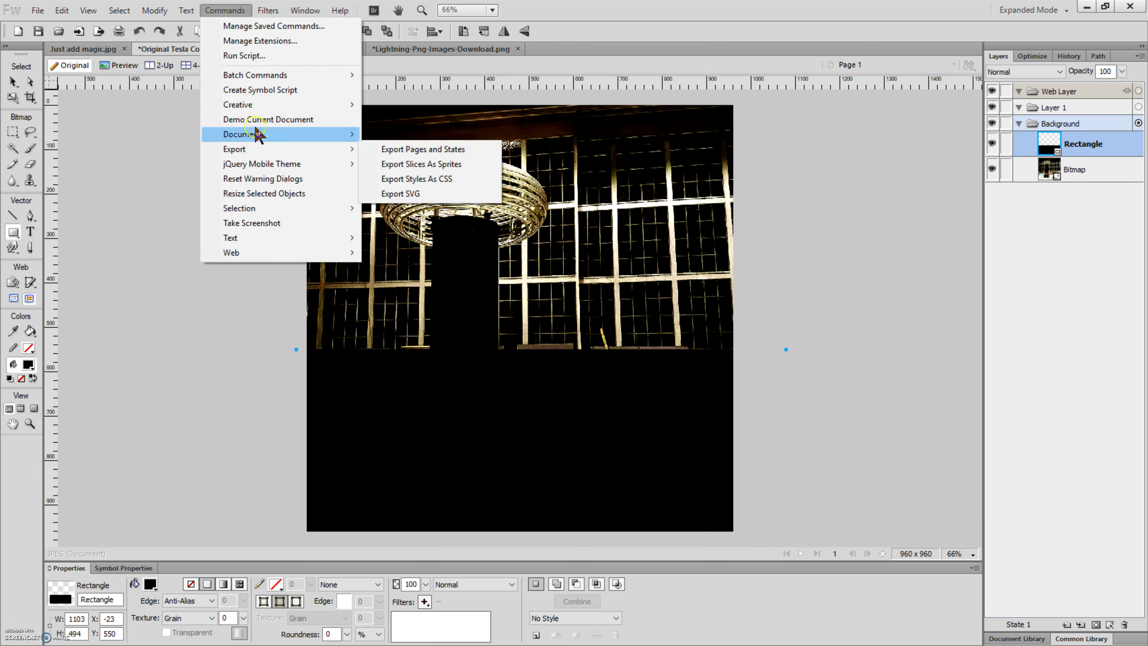
mouse_move(261, 108)
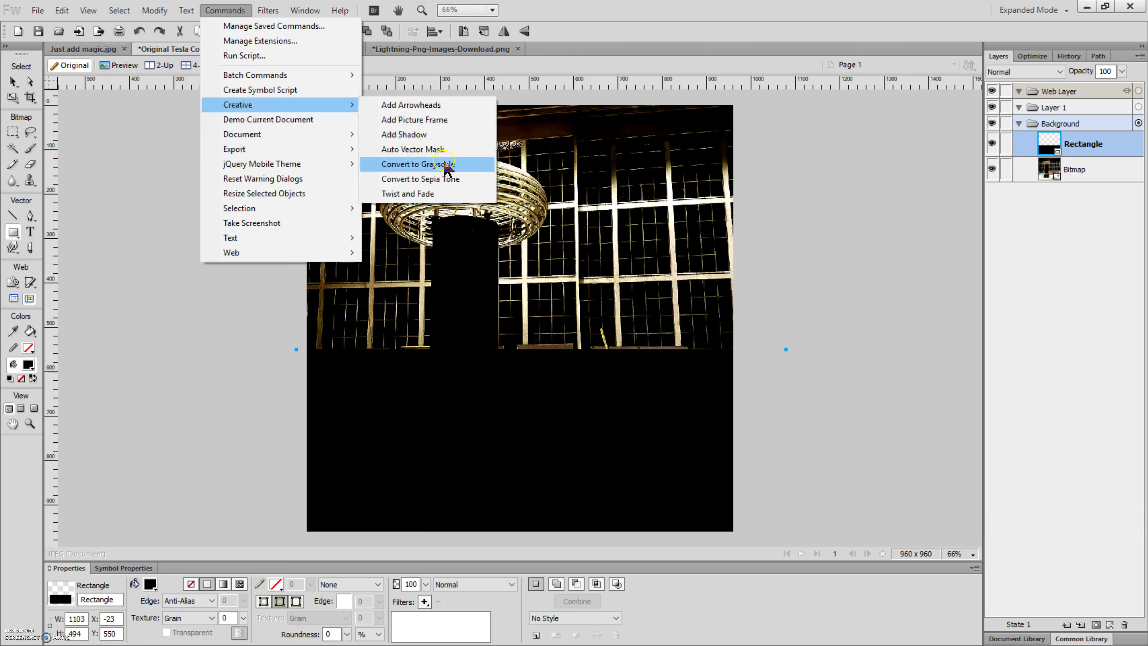
left_click(447, 150)
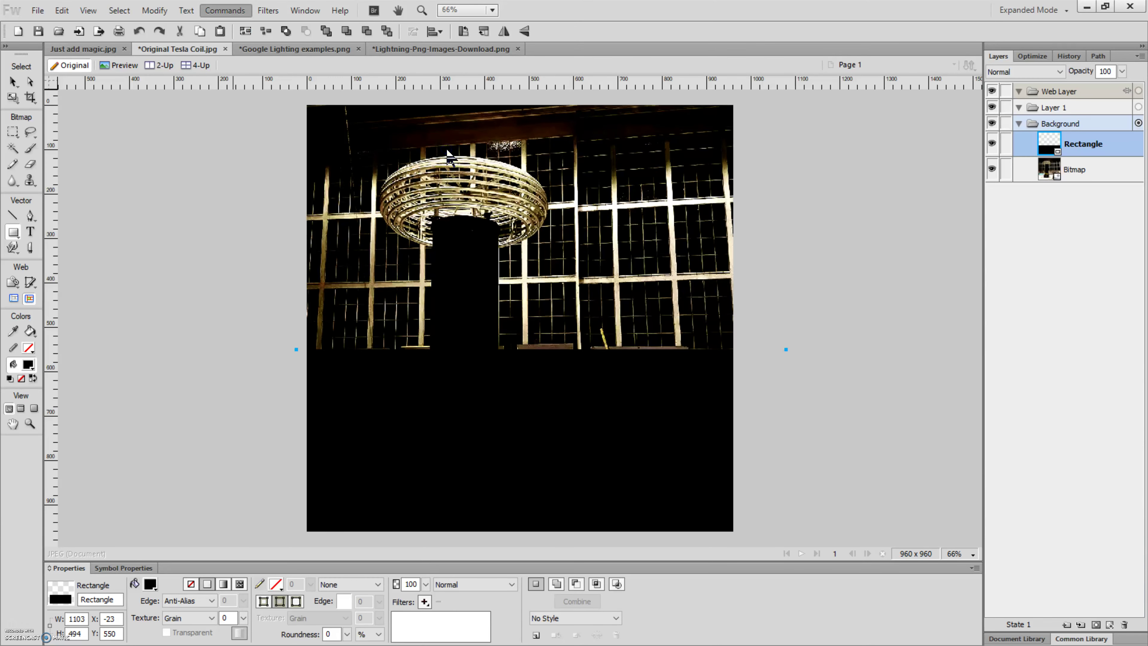
left_click(495, 310)
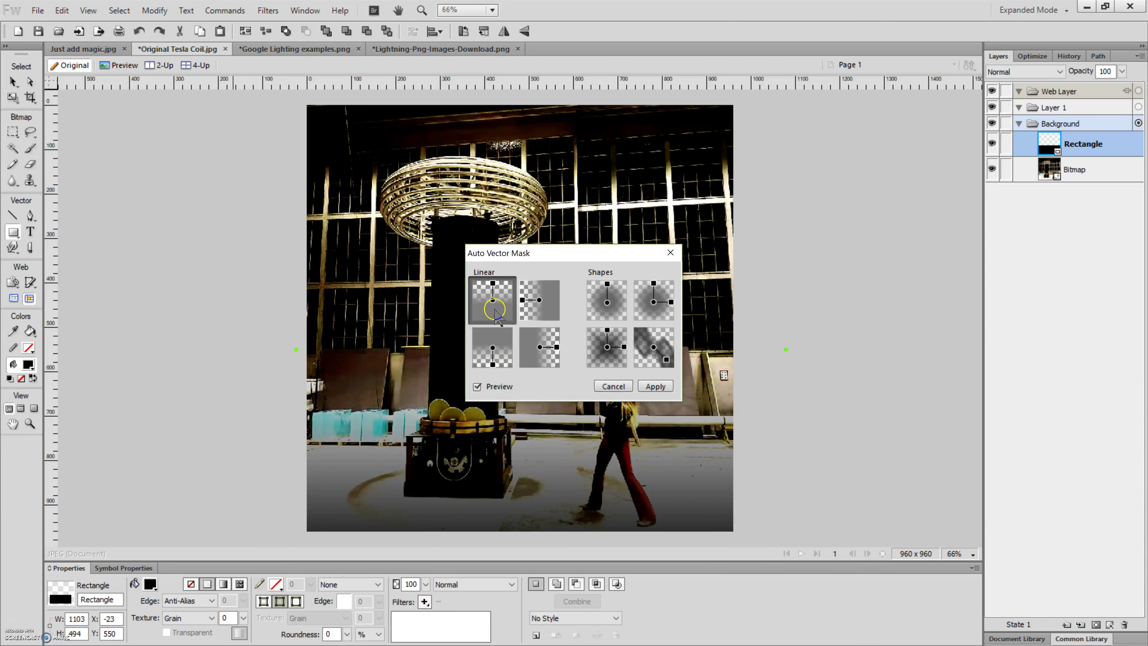
left_click(654, 389)
key("v")
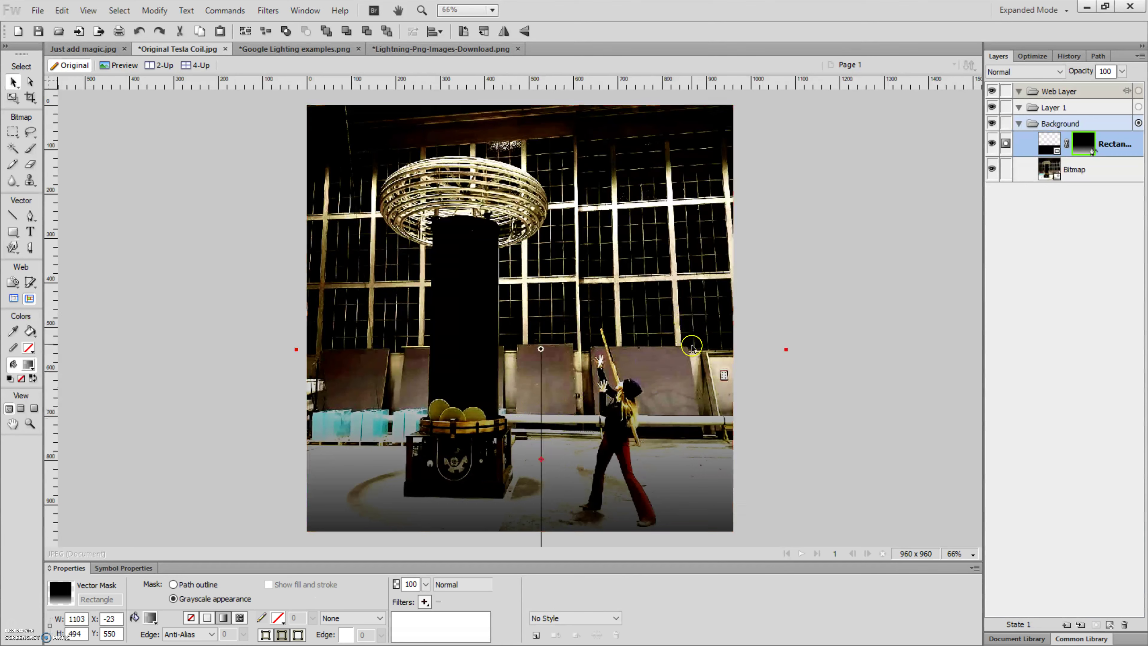
Try a diagonal linear fade and a Radial gradient on the rectangle's vector mask
left_click(959, 553)
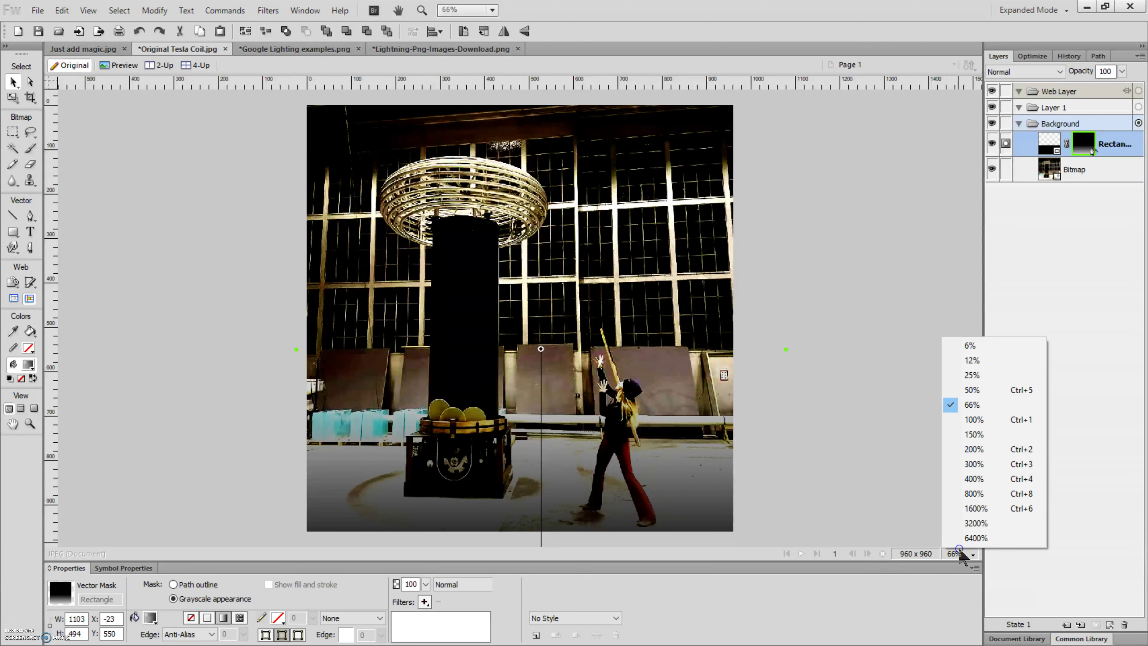
left_click(967, 390)
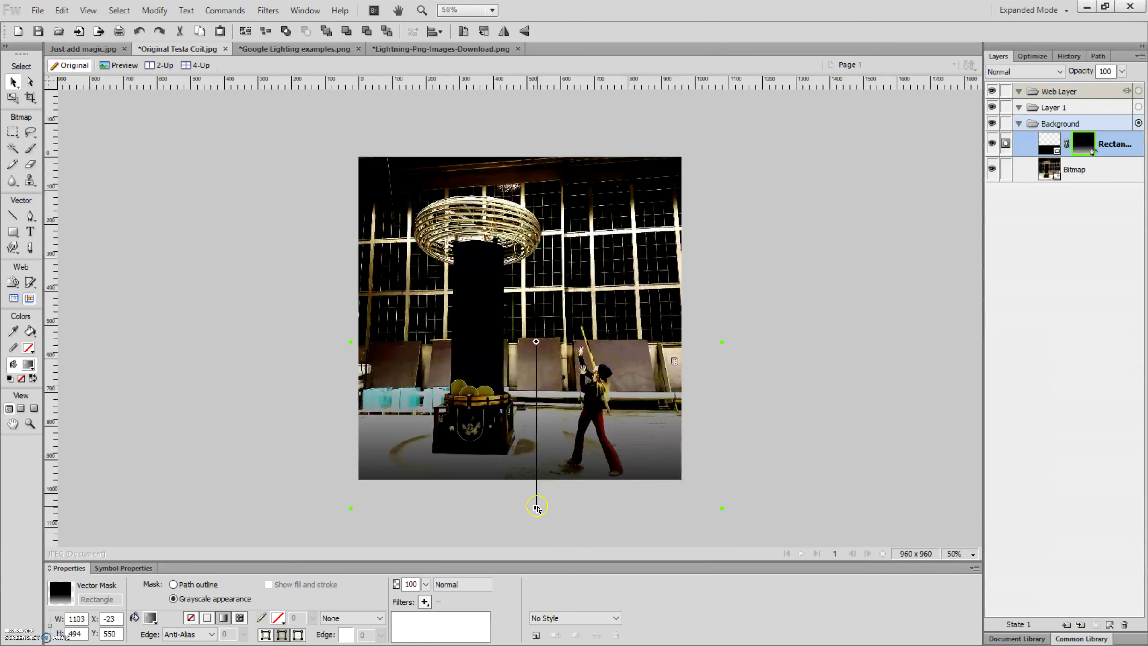
mouse_move(536, 507)
left_mouse_down()
mouse_move(476, 482)
mouse_move(548, 476)
mouse_move(652, 440)
mouse_move(470, 410)
mouse_move(456, 448)
mouse_move(513, 452)
mouse_move(519, 394)
mouse_move(487, 385)
mouse_move(452, 414)
mouse_move(492, 432)
mouse_move(464, 440)
mouse_move(510, 449)
mouse_move(478, 448)
left_mouse_up()
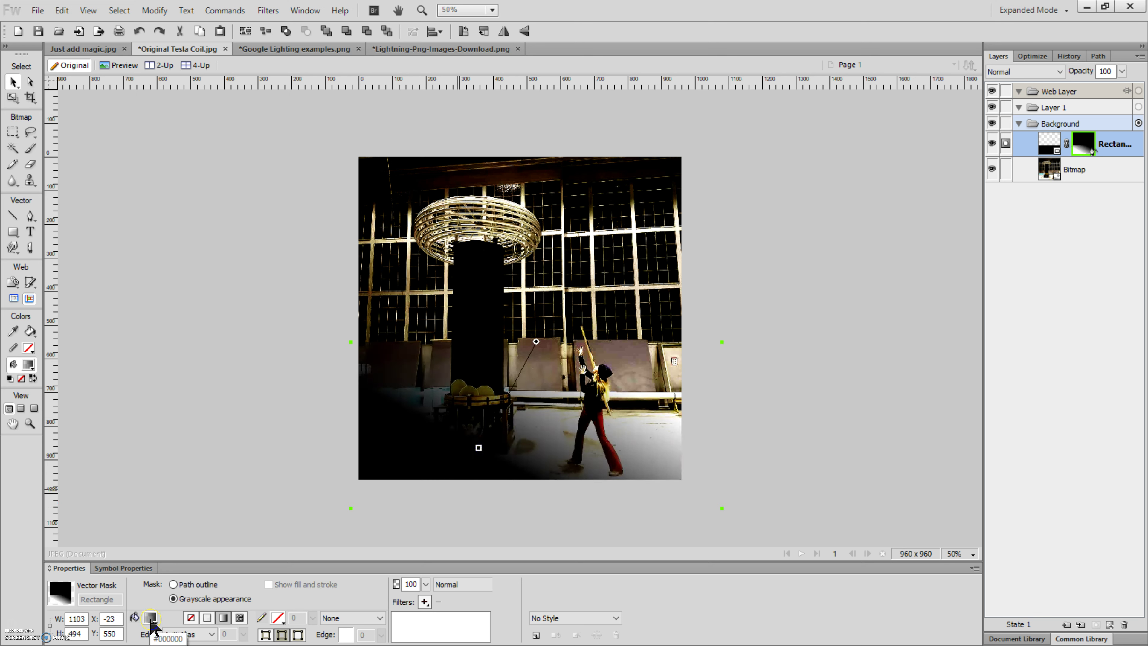
left_click(224, 618)
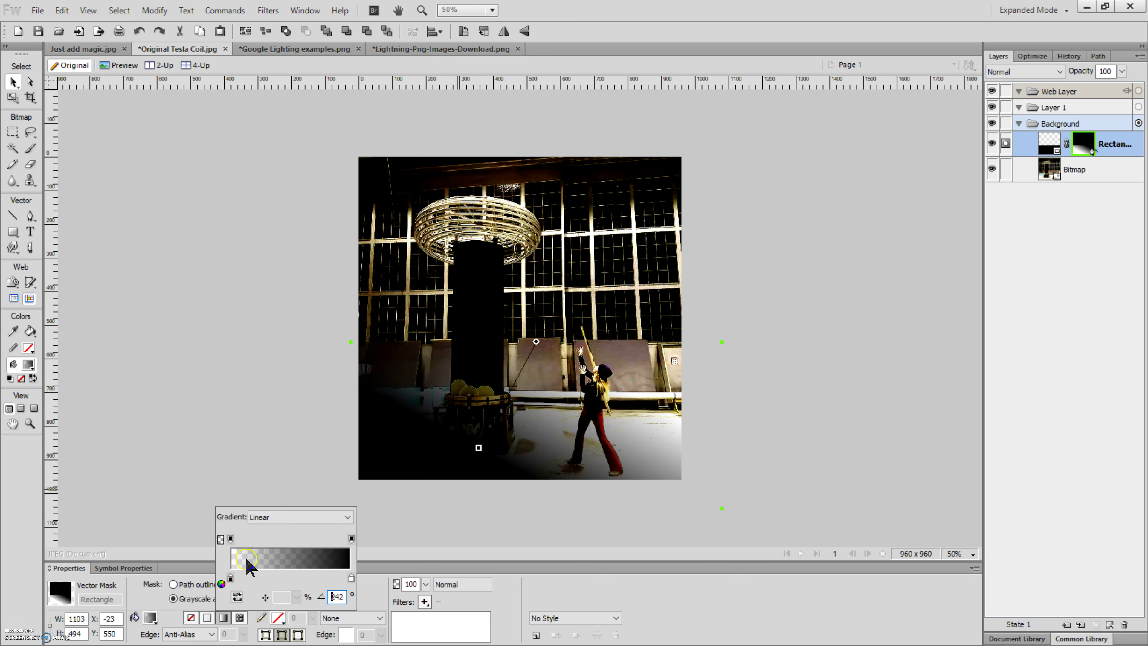
left_click(278, 525)
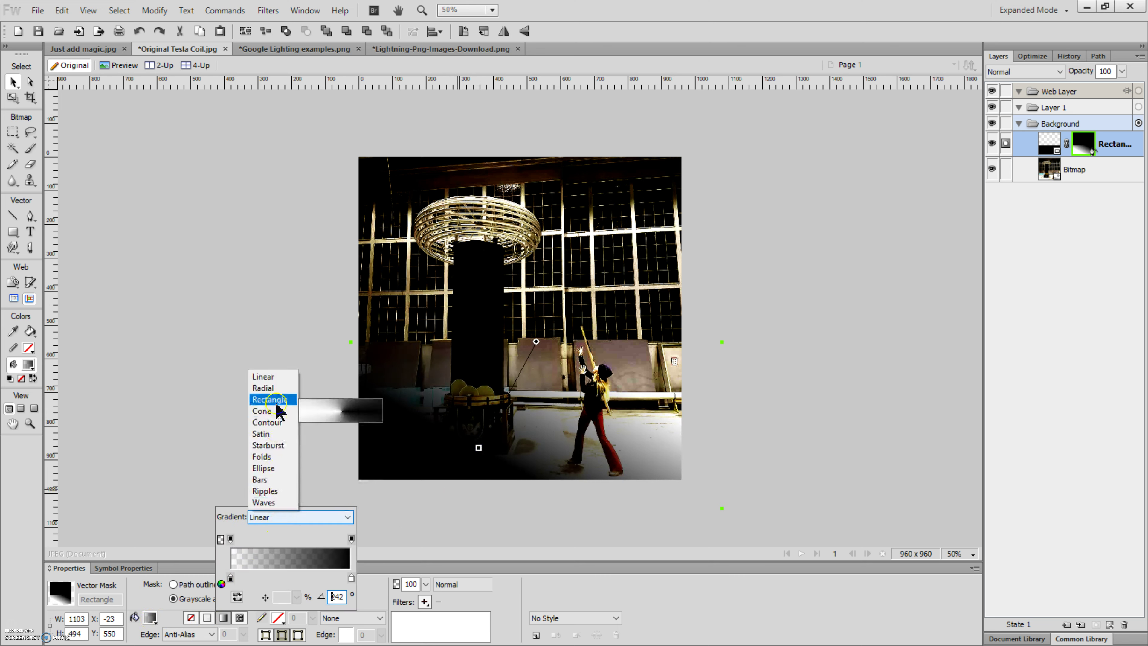
left_click(276, 388)
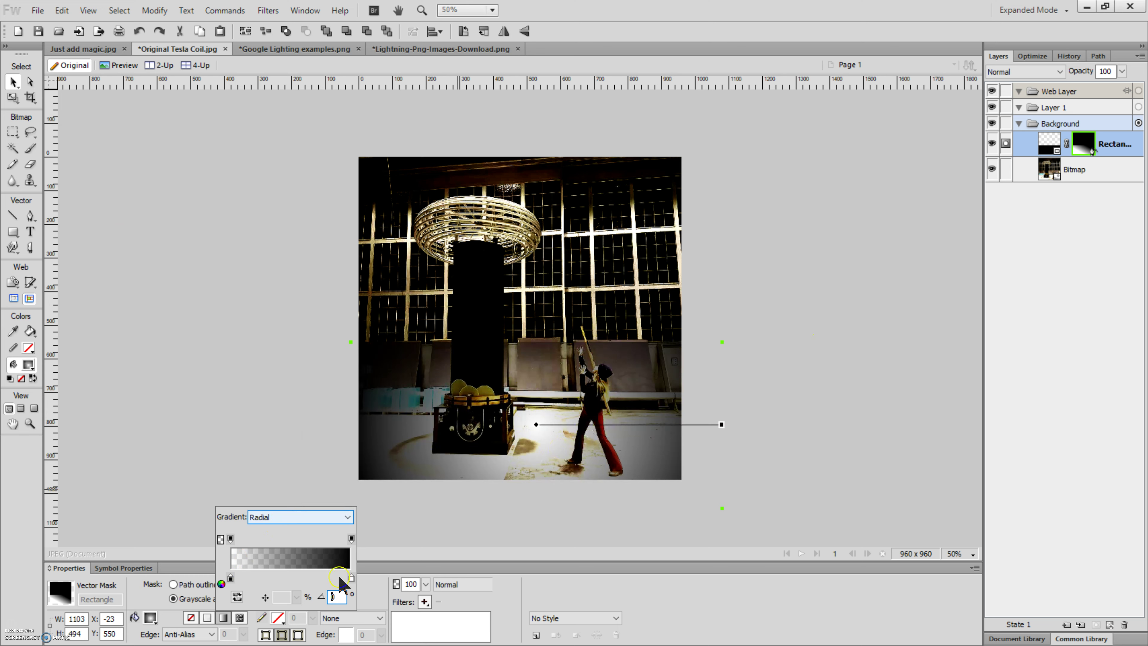
key("Escape")
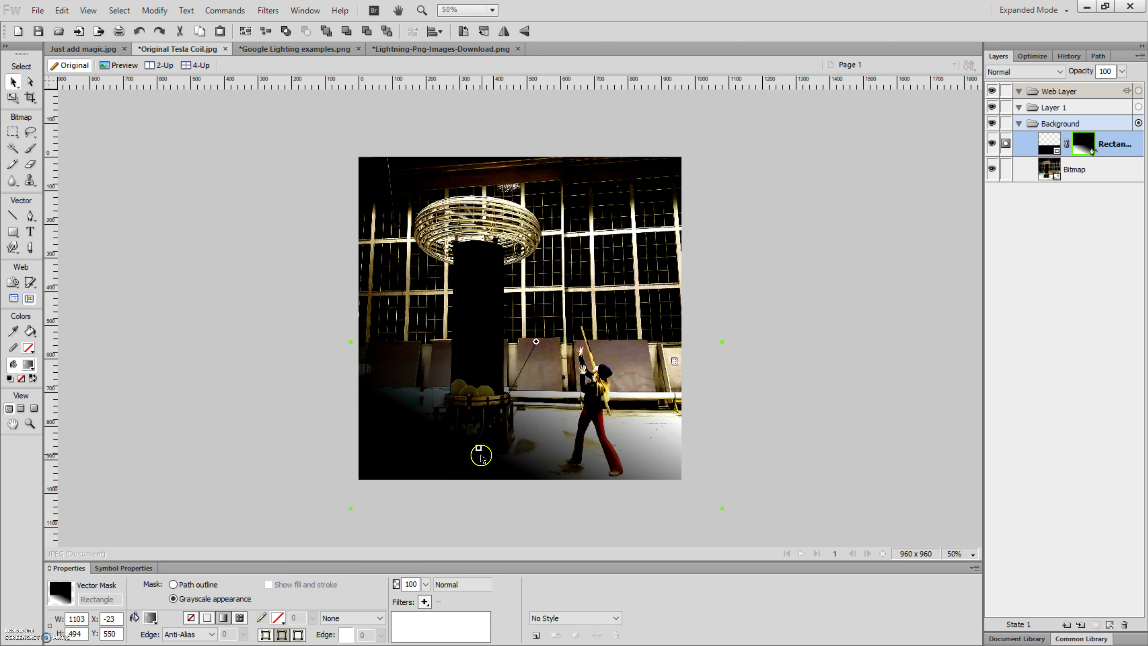
Extend the mask's linear gradient almost straight down past the photo's bottom edge and deselect it, viewing the canvas at 66%
left_click_drag(479, 448, 527, 535)
left_click(449, 589)
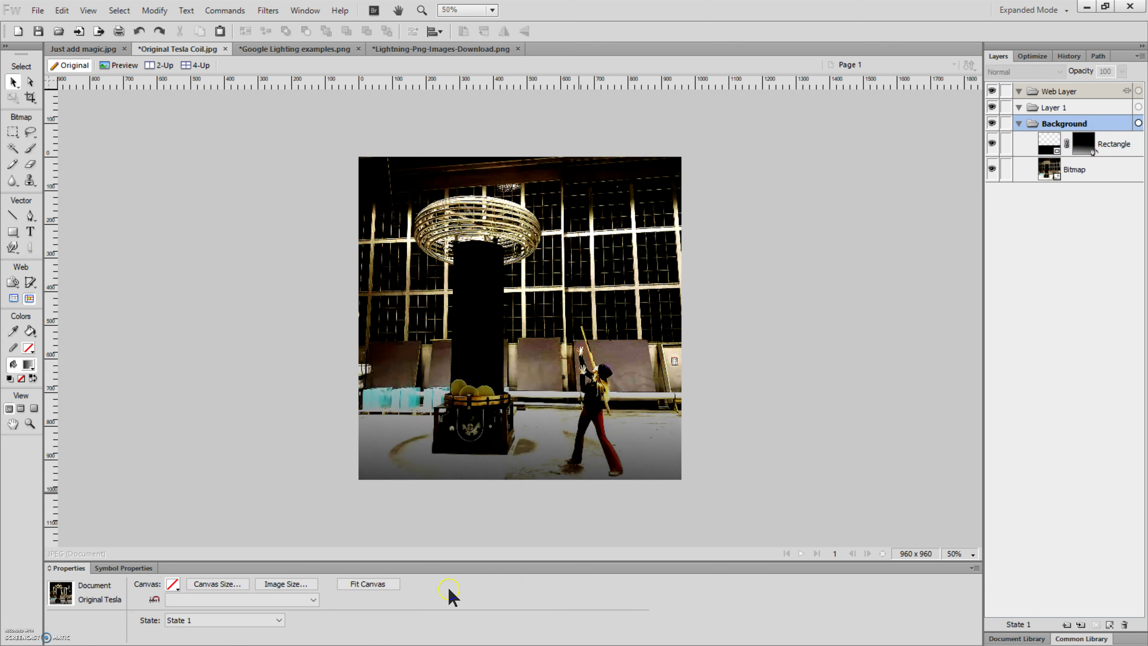
left_click(958, 553)
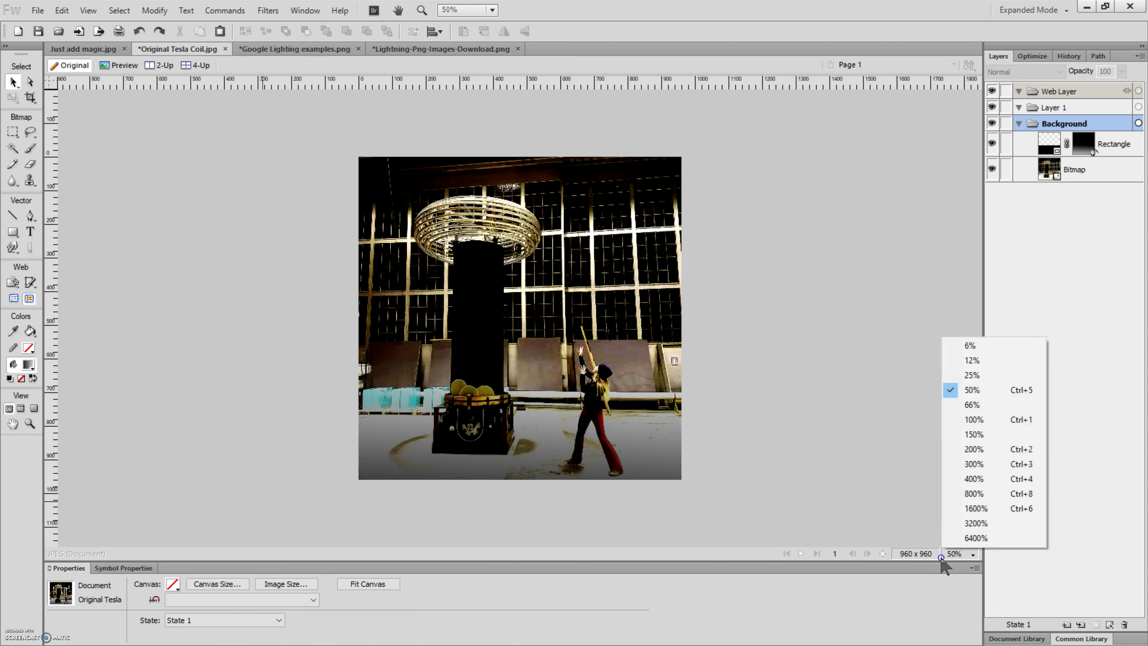
left_click(986, 405)
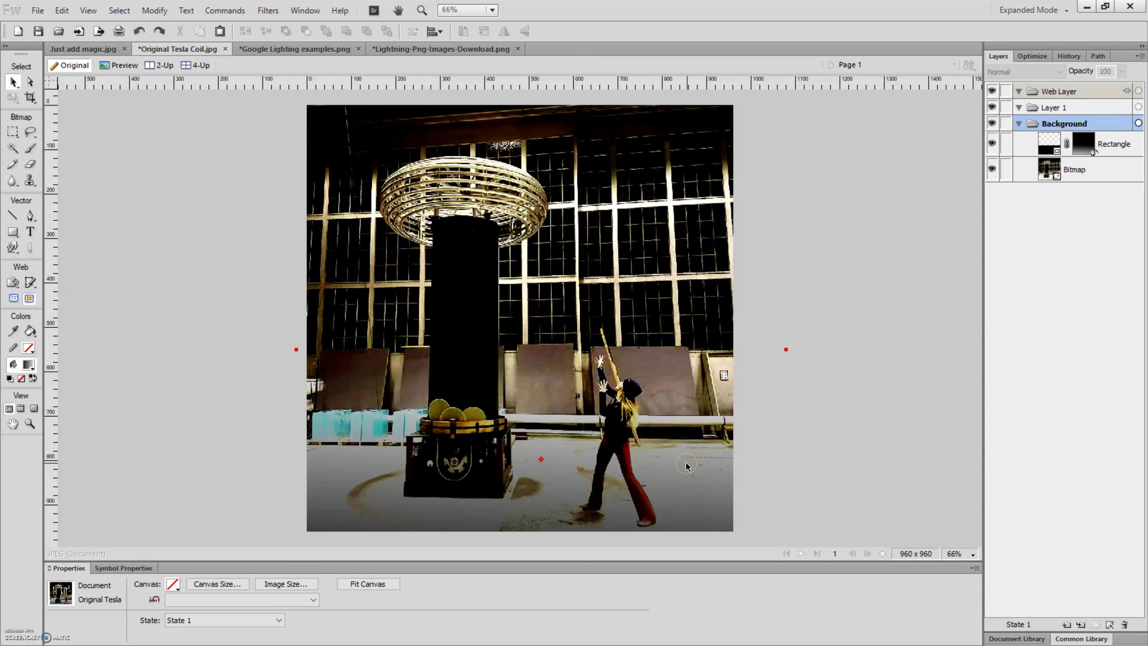
left_click(844, 333)
left_click(807, 271)
Look at the Google lightning examples, and duplicate the lightning bitmap beside the original in Lightning-Png-Images-Download.png
left_click(301, 49)
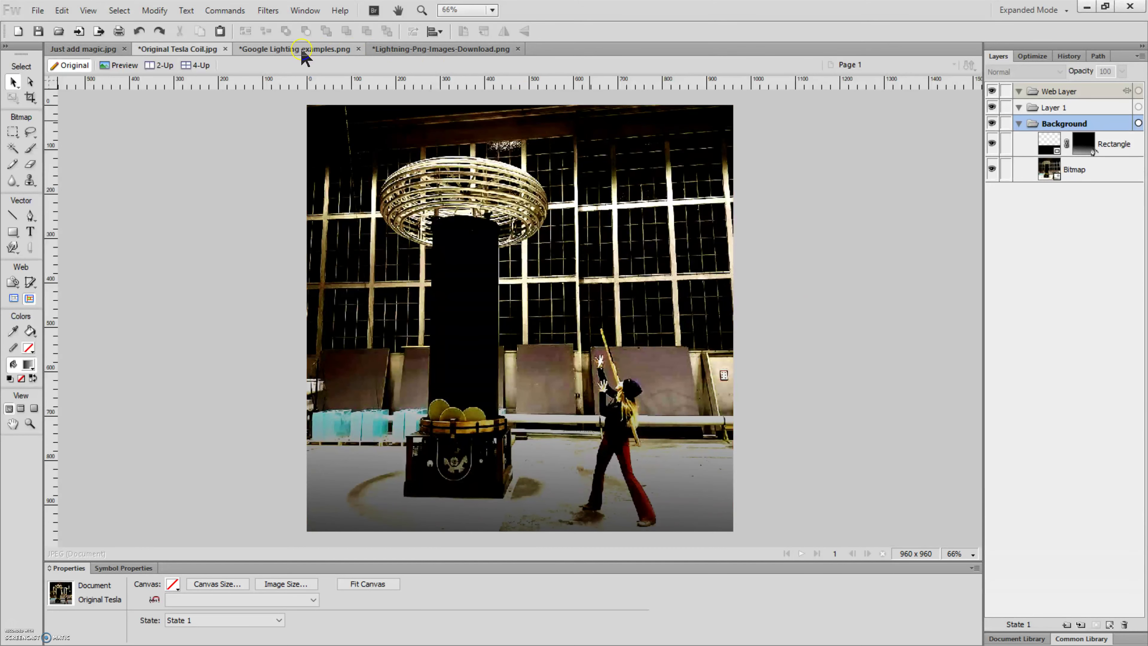
left_click(301, 50)
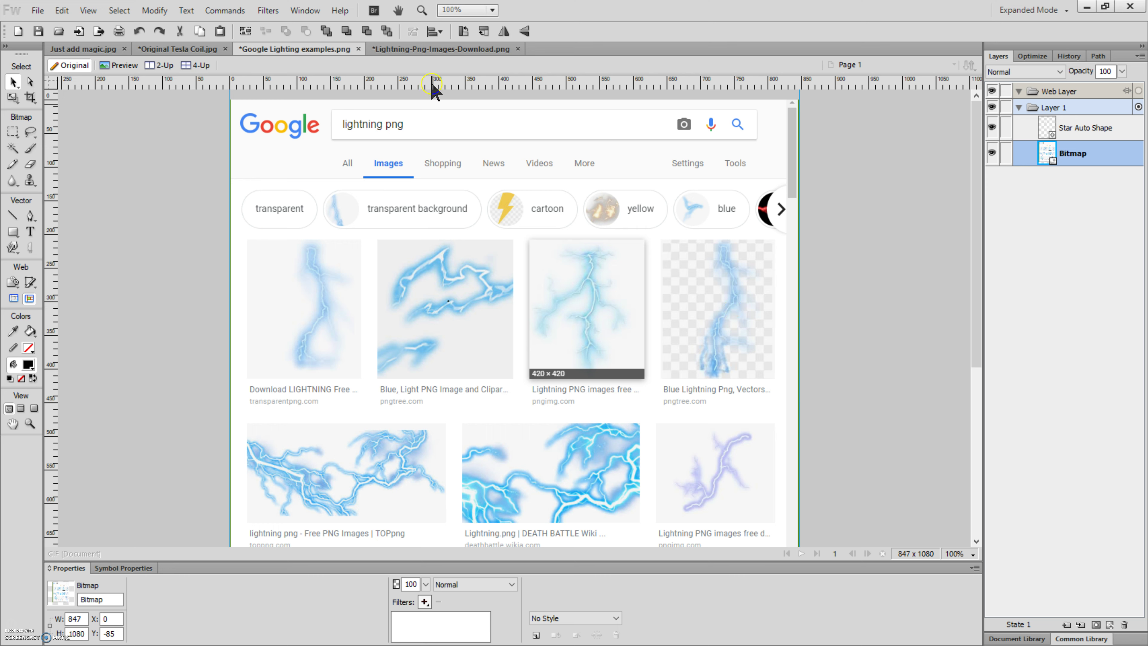
left_click(430, 49)
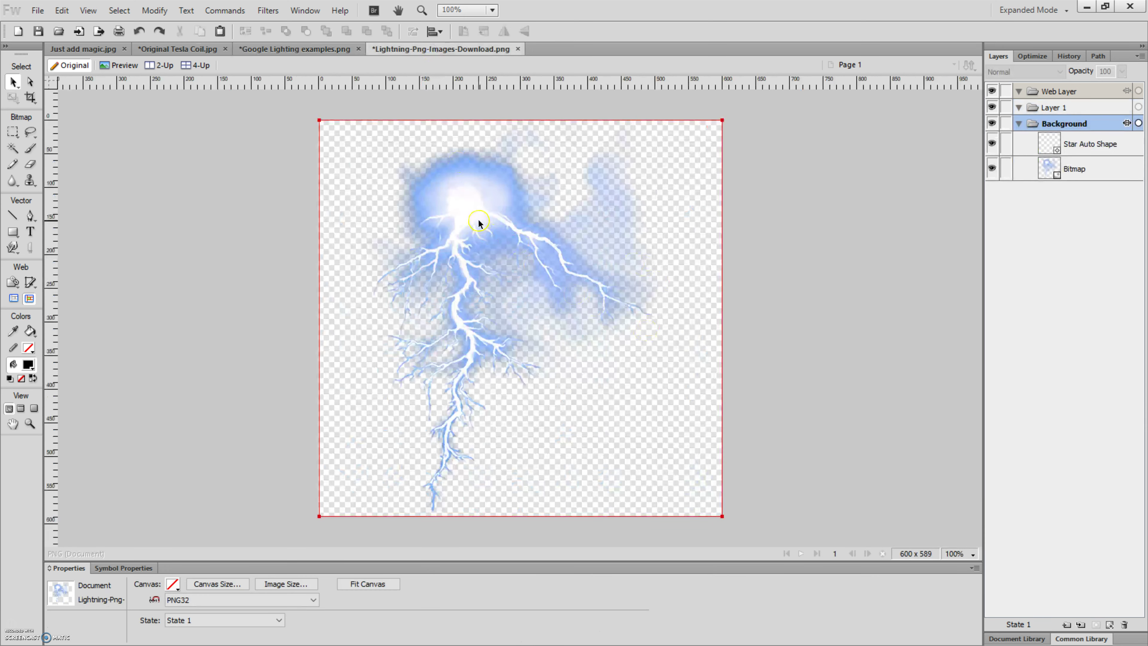
mouse_move(479, 222)
left_mouse_down()
mouse_move(429, 228)
mouse_move(552, 321)
mouse_move(482, 212)
left_mouse_up()
key("ctrl+shift+d")
left_click_drag(437, 240, 551, 223)
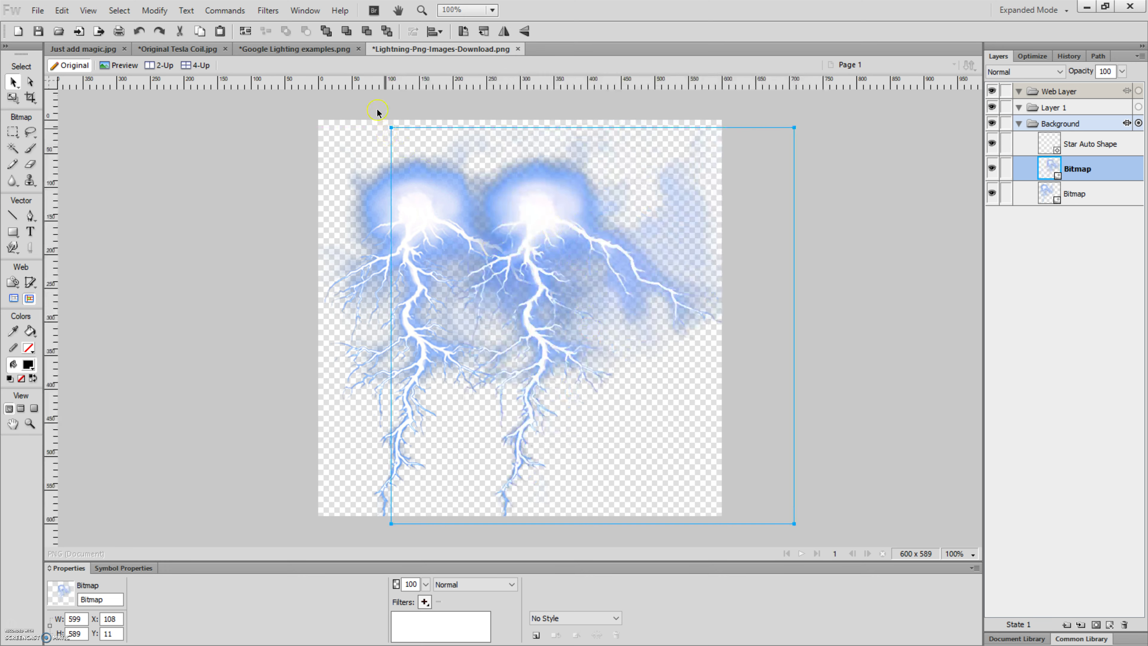
Paste the lightning bitmap into Original Tesla Coil.jpg and place it between the coil and the woman, at about X 348, Y 203
left_click(195, 47)
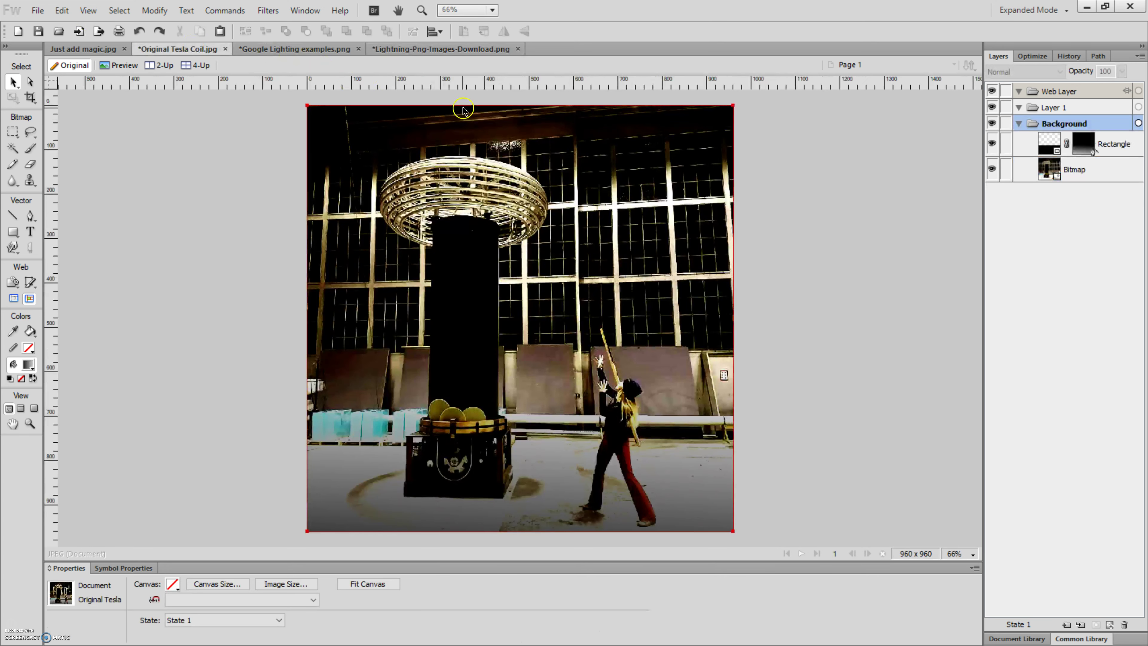
key("ctrl+v")
left_click(601, 368)
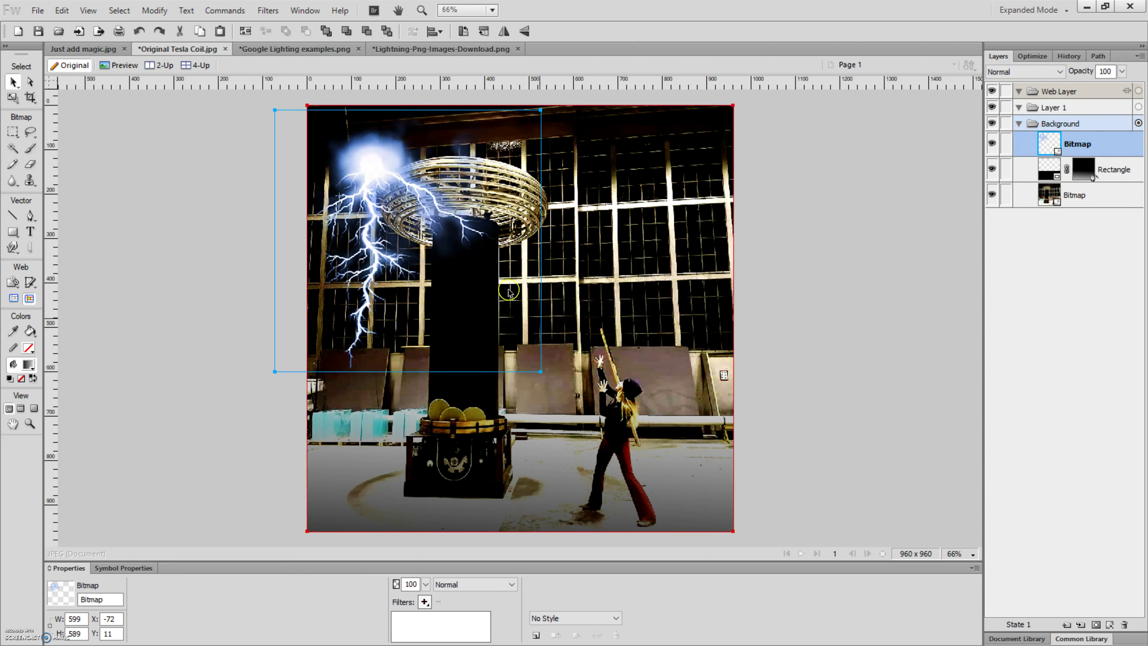
left_click_drag(427, 197, 577, 252)
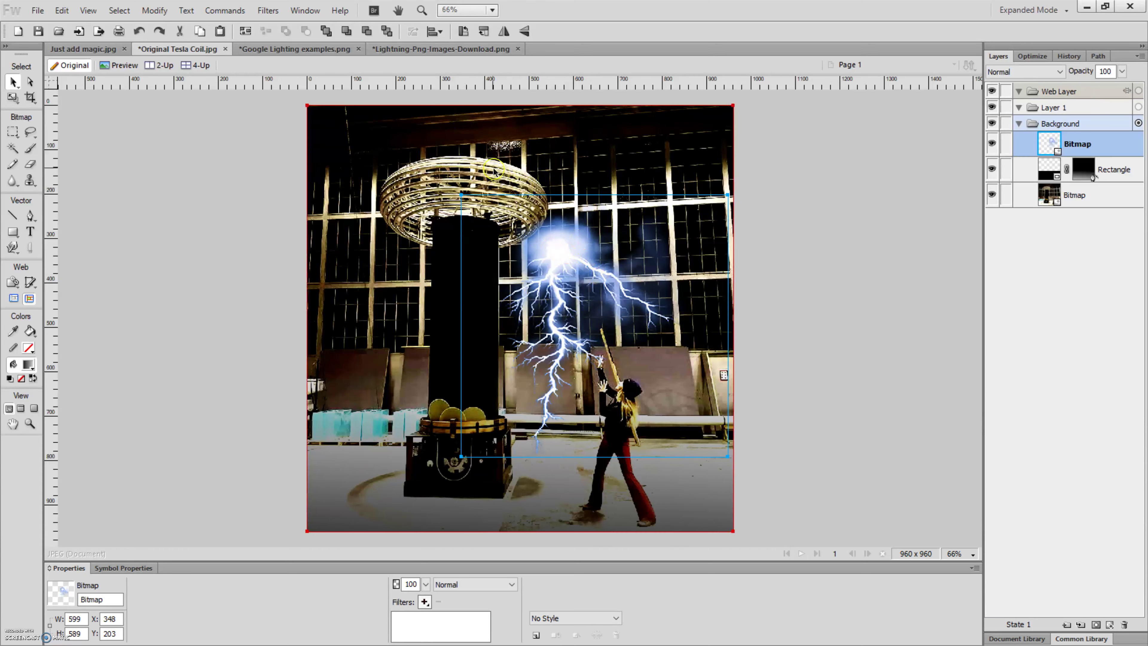
Rotate the lightning 180° clockwise and move its glowing end near the woman's raised hands, at about X 204, Y 108
left_click(483, 36)
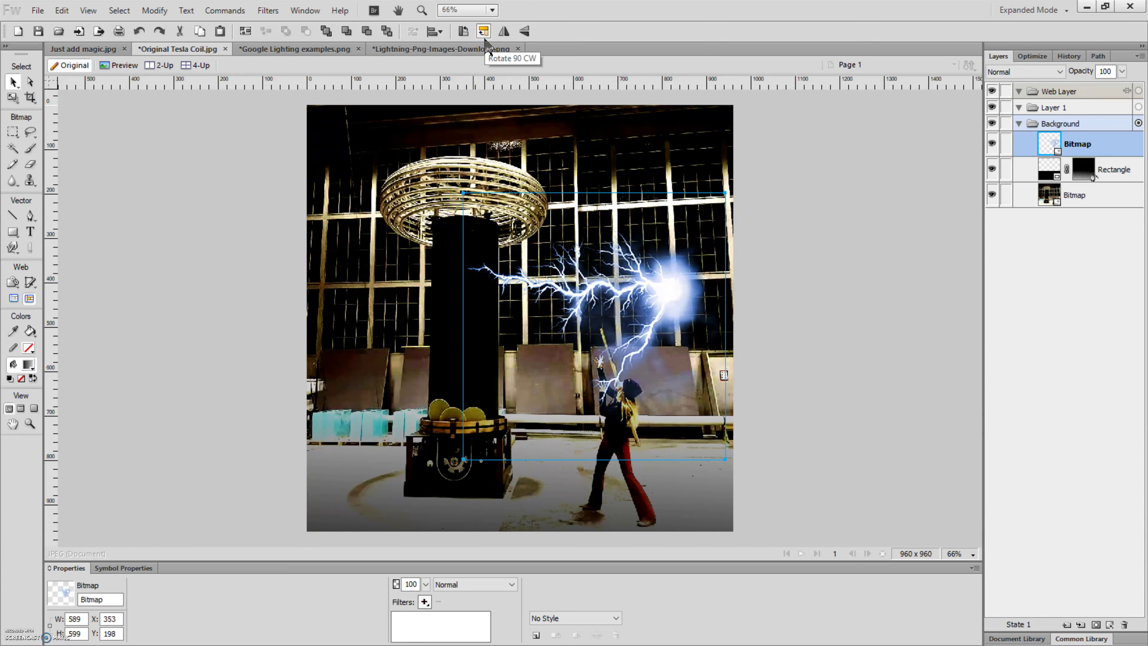
left_click(484, 36)
left_click_drag(625, 394, 561, 361)
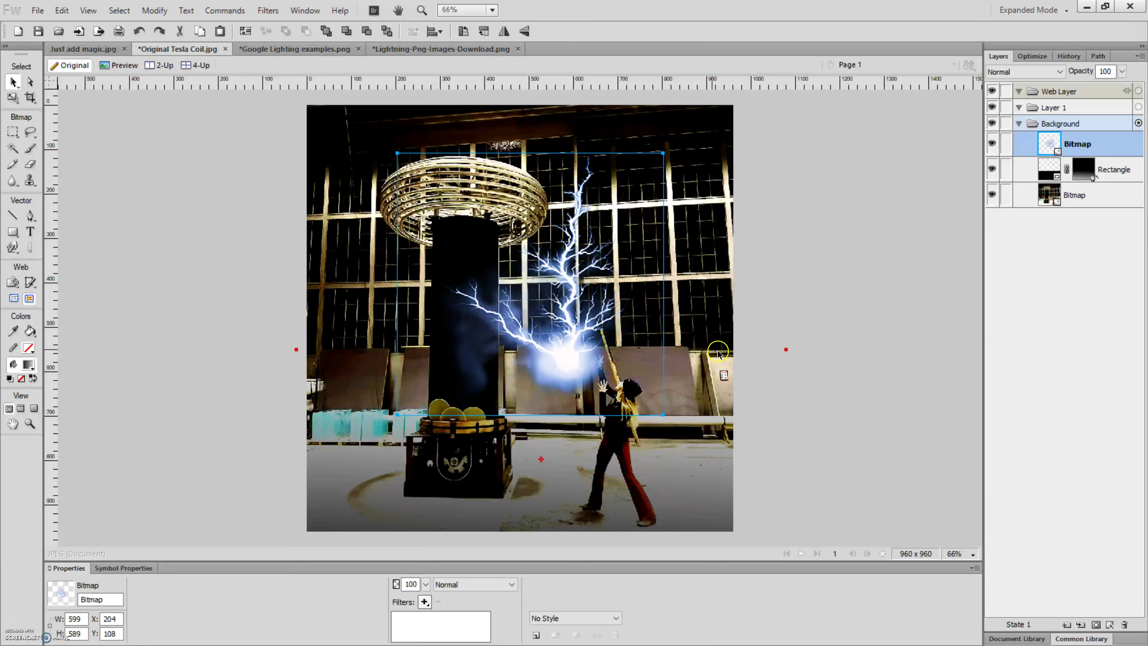
Tilt the lightning counterclockwise so its long branch reaches toward the coil's ring, and move it to about X 286, Y 162
key("ctrl+t")
left_click_drag(684, 353, 704, 260)
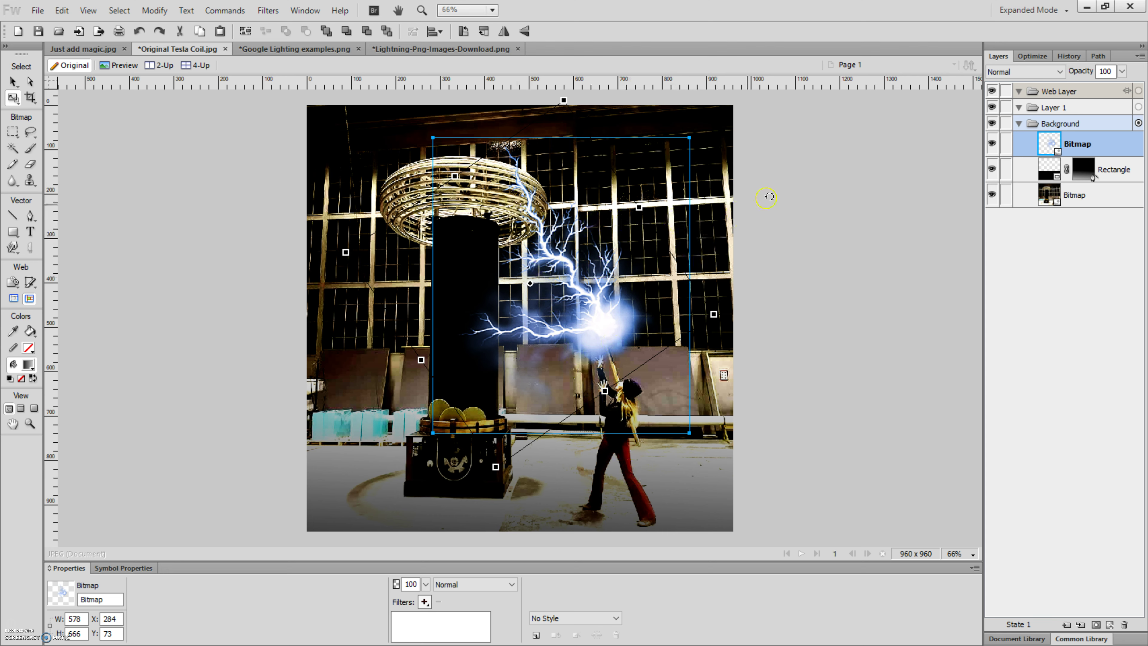
key("Return")
left_click_drag(585, 333, 590, 365)
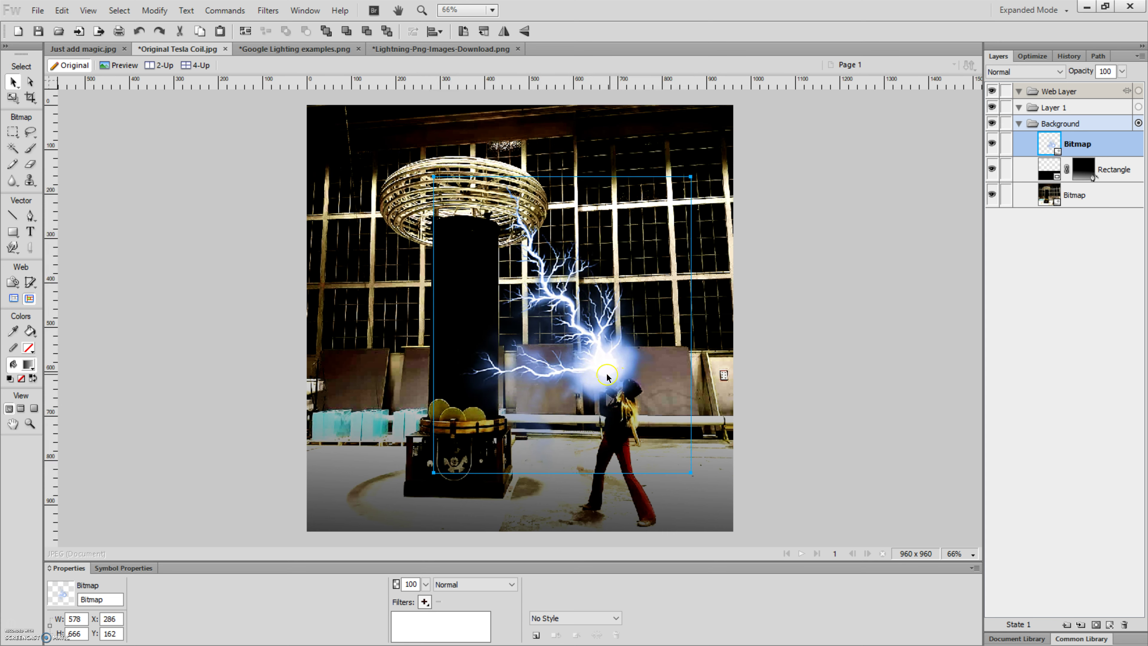
Scale the lightning down to about 493 by 568 px and nudge its glowing end toward the woman's hands, at about X 289, Y 180
key("q")
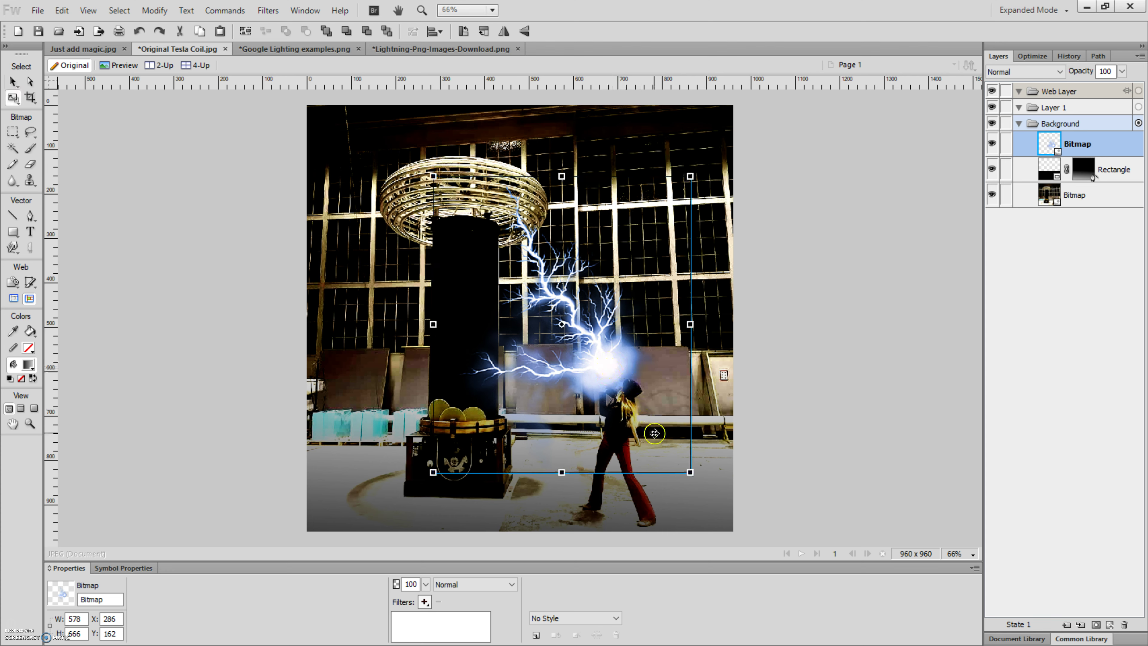
left_click_drag(687, 474, 651, 429)
key("v")
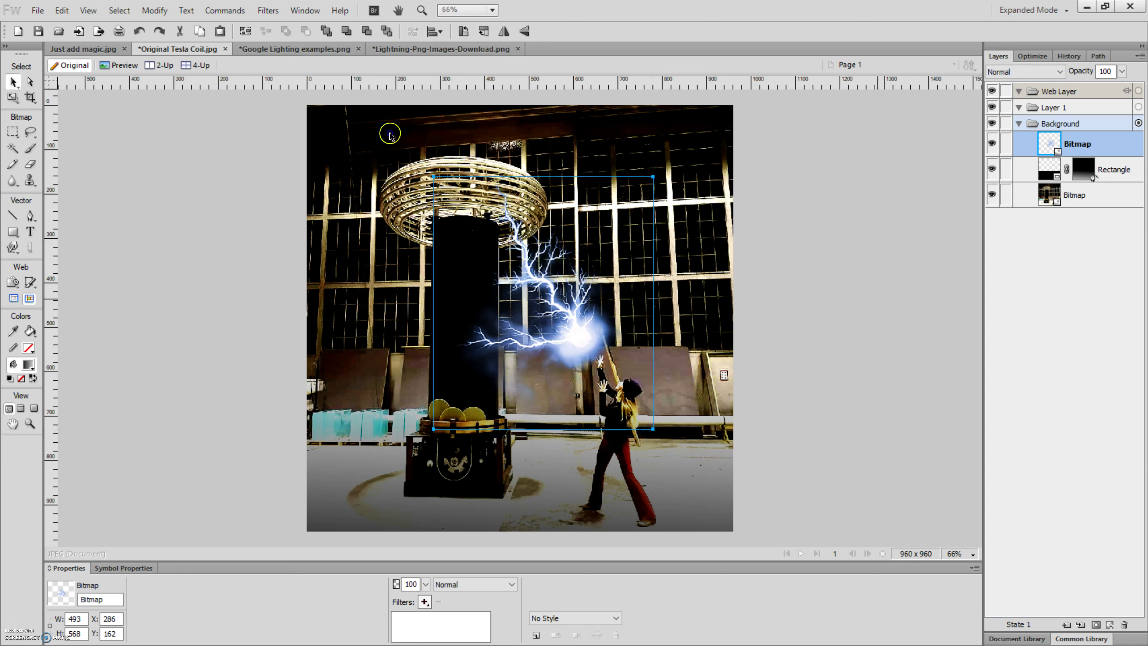
left_click(876, 298)
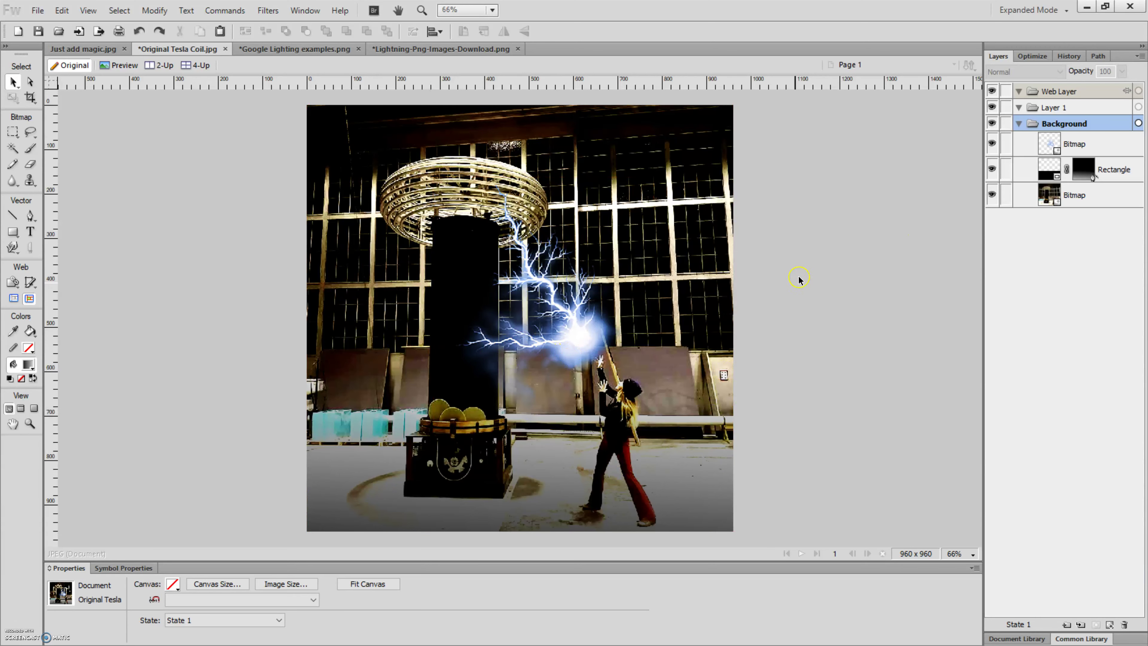
mouse_move(565, 350)
left_mouse_down()
mouse_move(542, 357)
mouse_move(572, 358)
left_mouse_up()
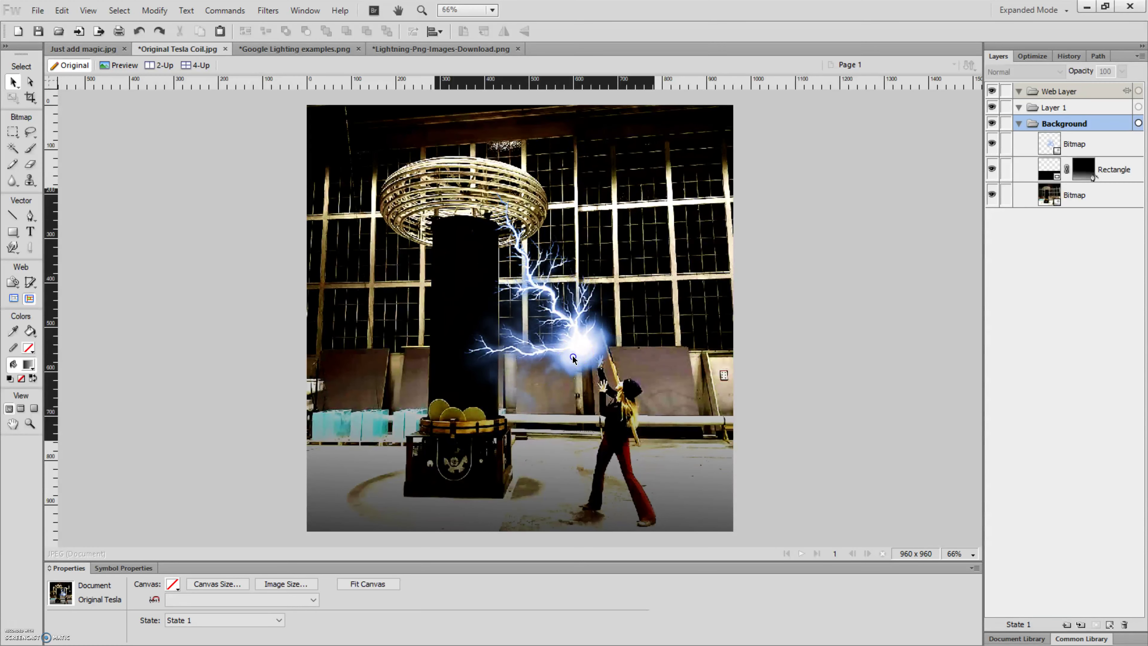
left_click(795, 427)
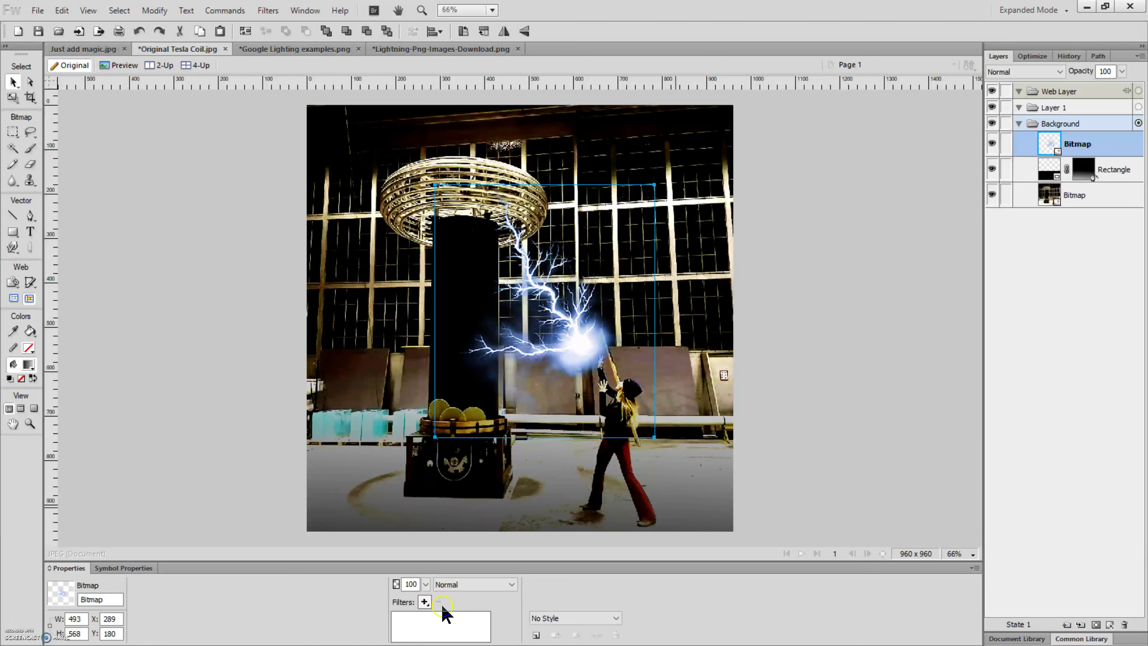
Recolor the lightning to a warm golden tone with a Hue/Saturation filter, setting the hue to -180
left_click(424, 601)
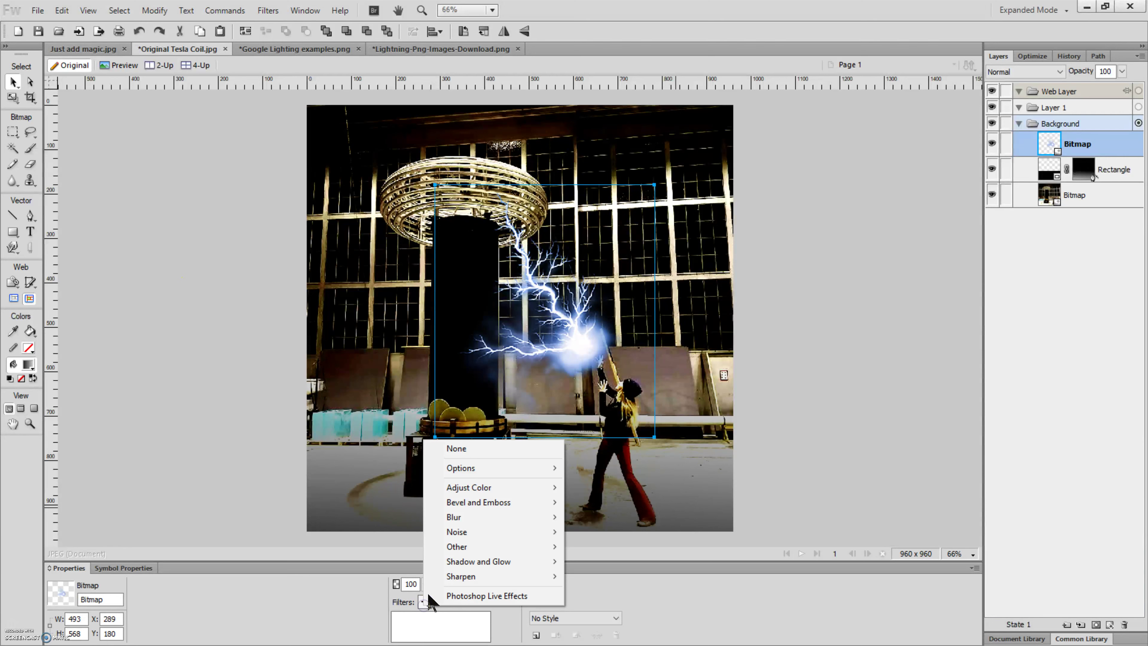
mouse_move(484, 491)
left_click(638, 548)
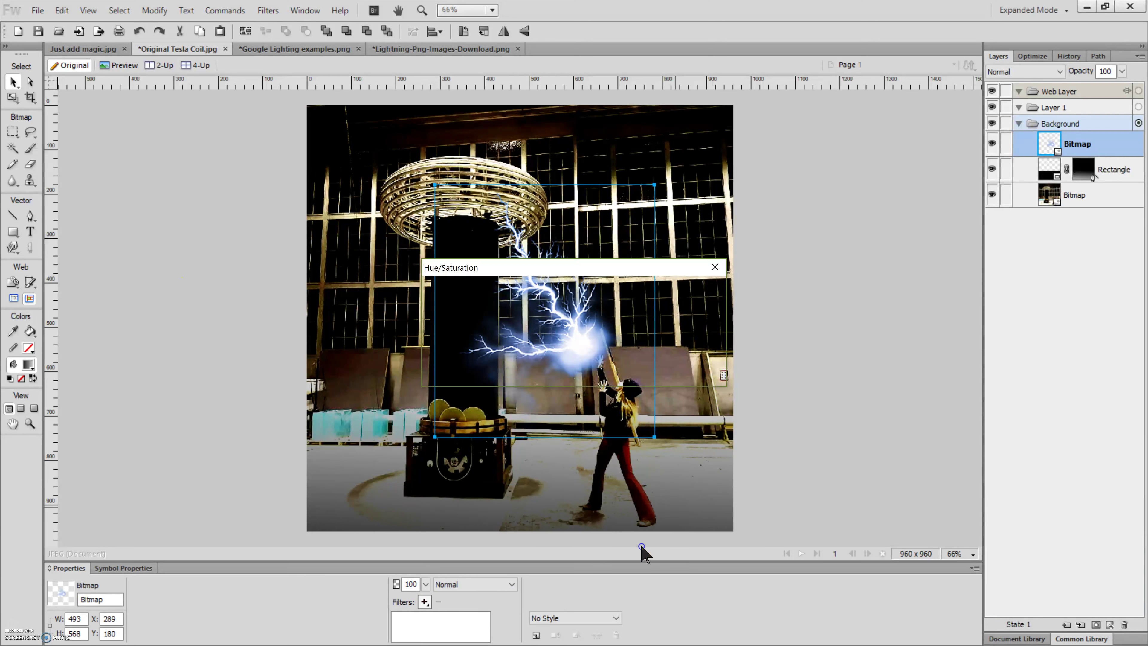
left_click_drag(609, 270, 944, 391)
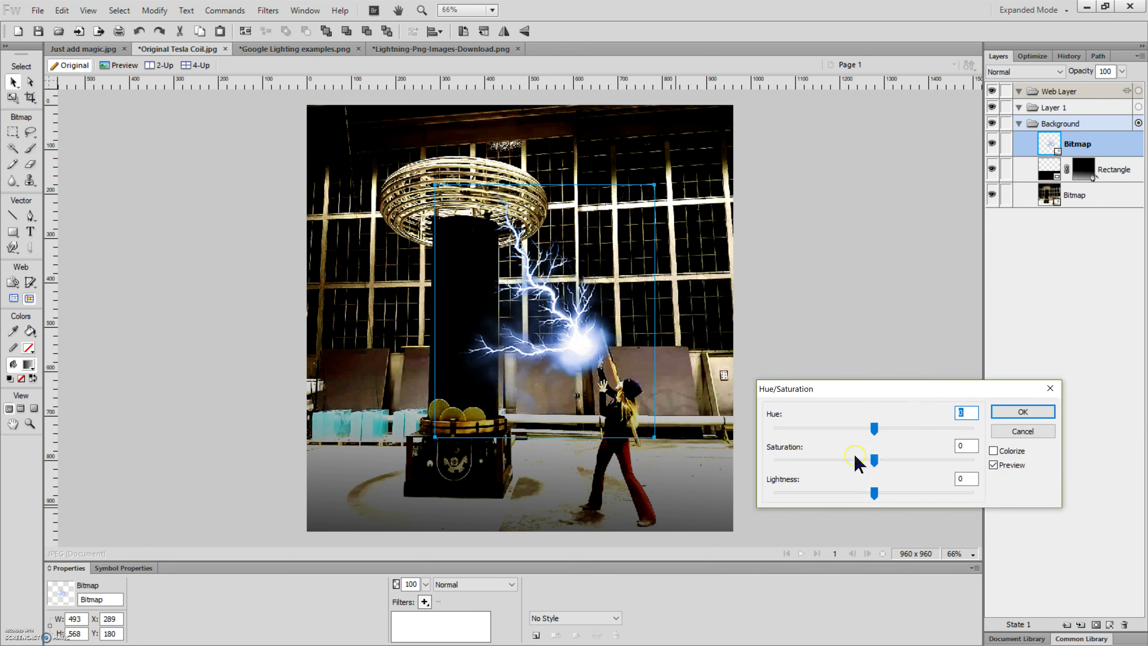
mouse_move(873, 432)
left_mouse_down()
mouse_move(907, 430)
mouse_move(888, 429)
left_mouse_up()
left_click_drag(768, 427, 769, 428)
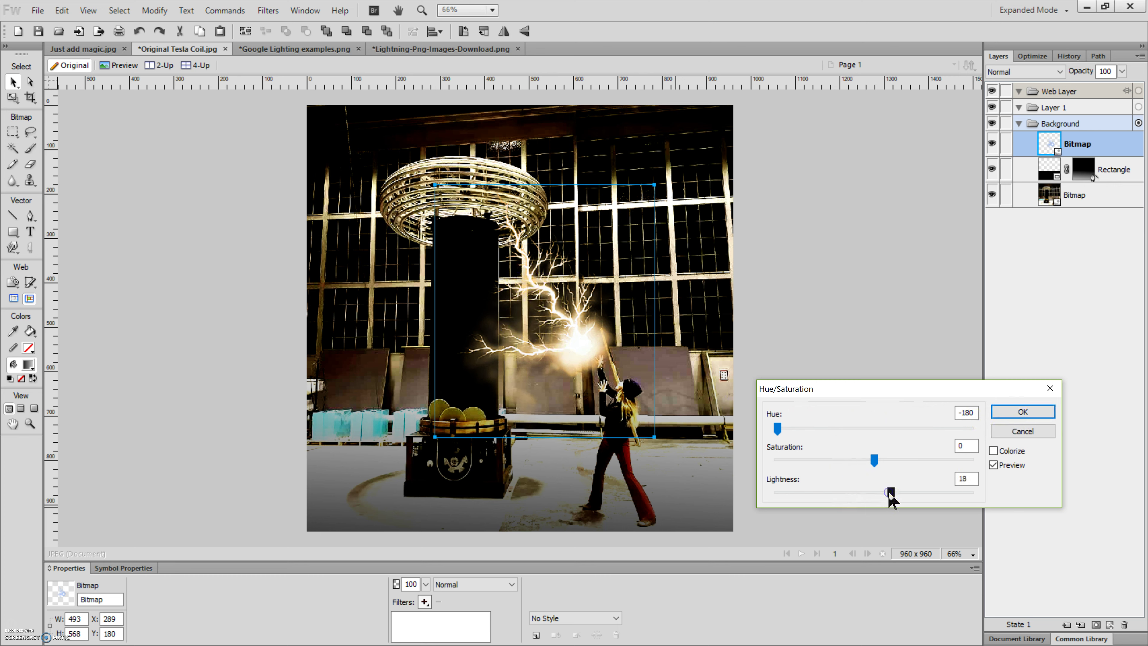
left_click_drag(903, 494, 885, 458)
left_click(1039, 414)
left_click(1061, 257)
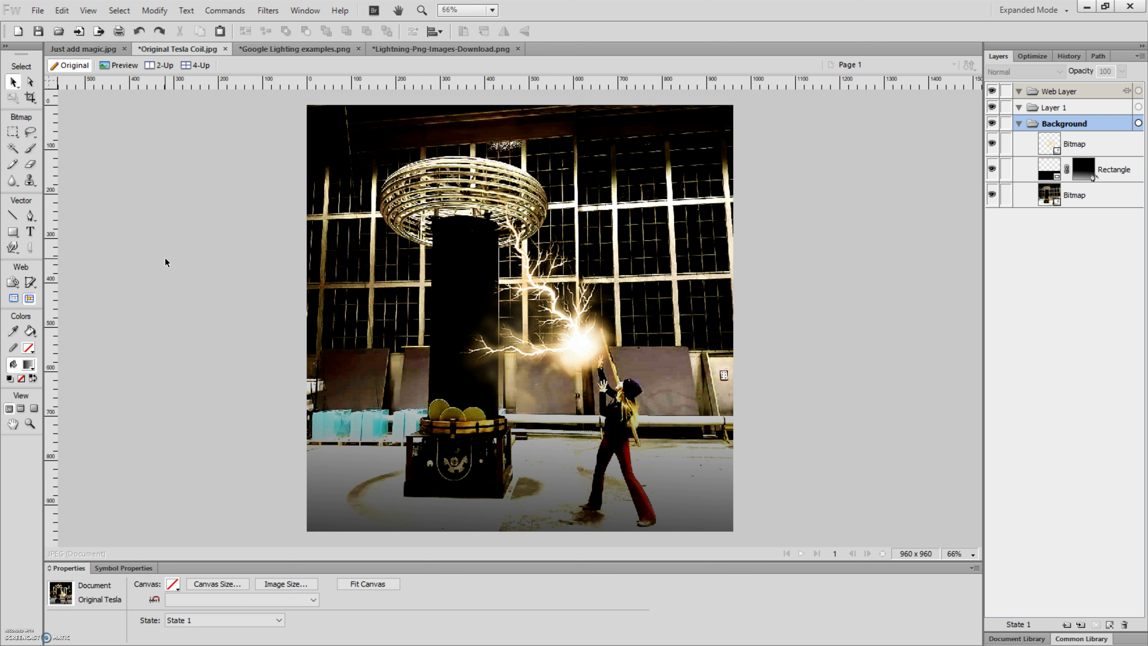
Draw a star shape about 260 by 247 px over the windows beside the coil's ring, at about X 655, Y 123
left_click(278, 255)
left_click_drag(12, 231, 38, 471)
left_click_drag(597, 159, 712, 269)
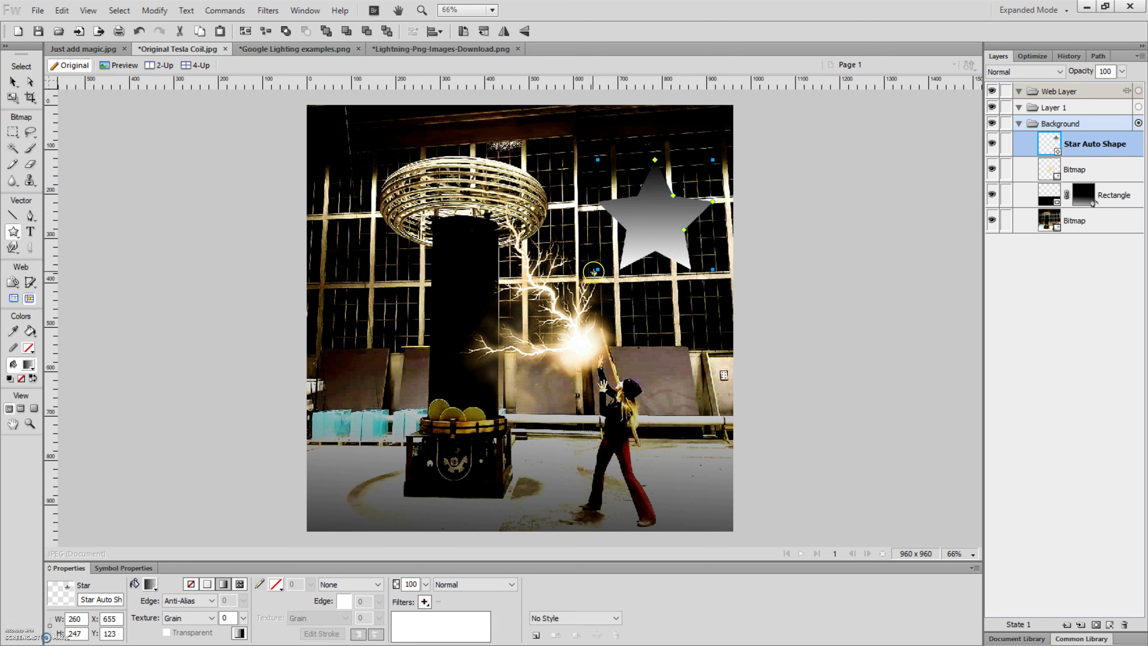
Increase the star's number of points to about 33 to make a dense spiky burst, and deselect it
key("ctrl+shift+d")
key("v")
key("ctrl+z")
left_click(626, 261)
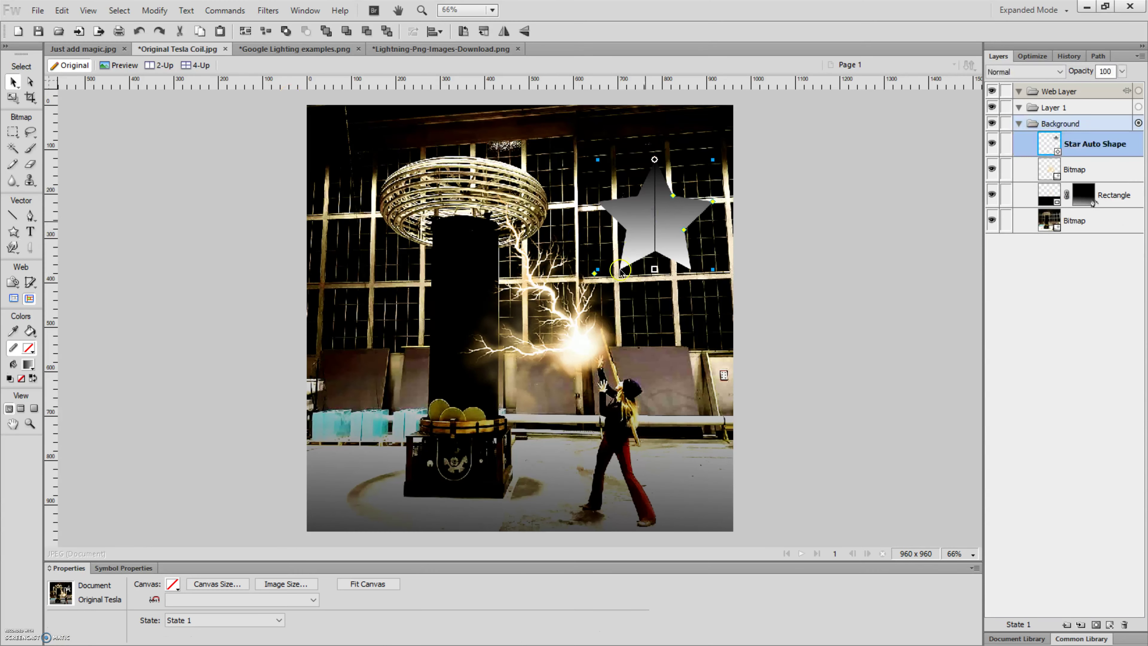
left_click(595, 275)
left_click_drag(596, 275, 566, 199)
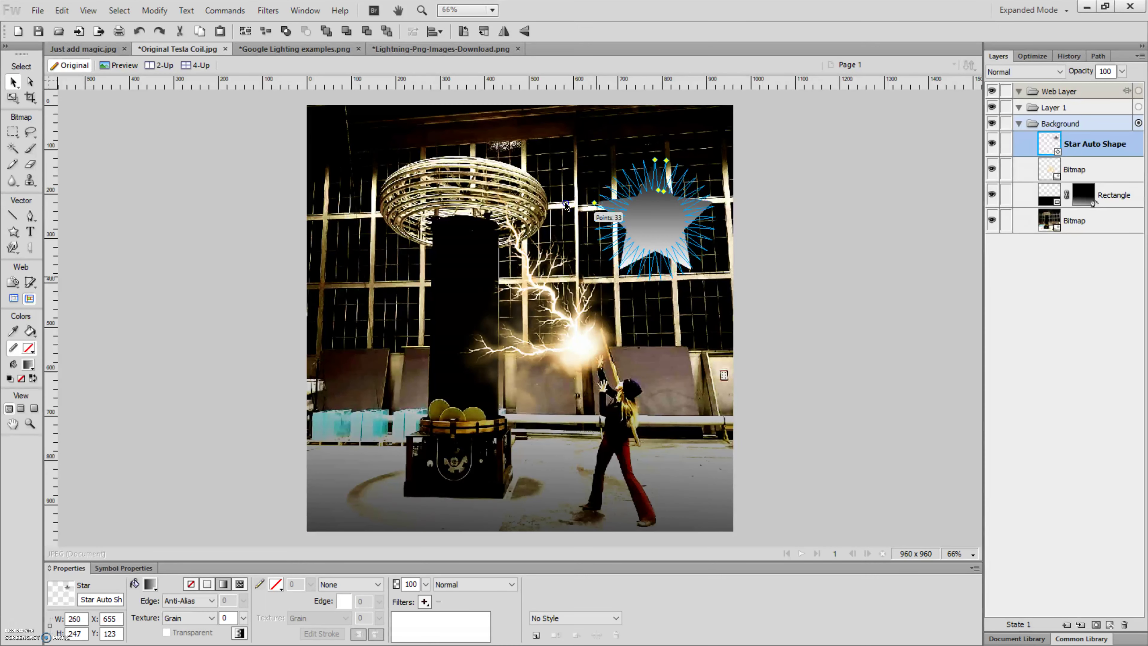
left_click(833, 219)
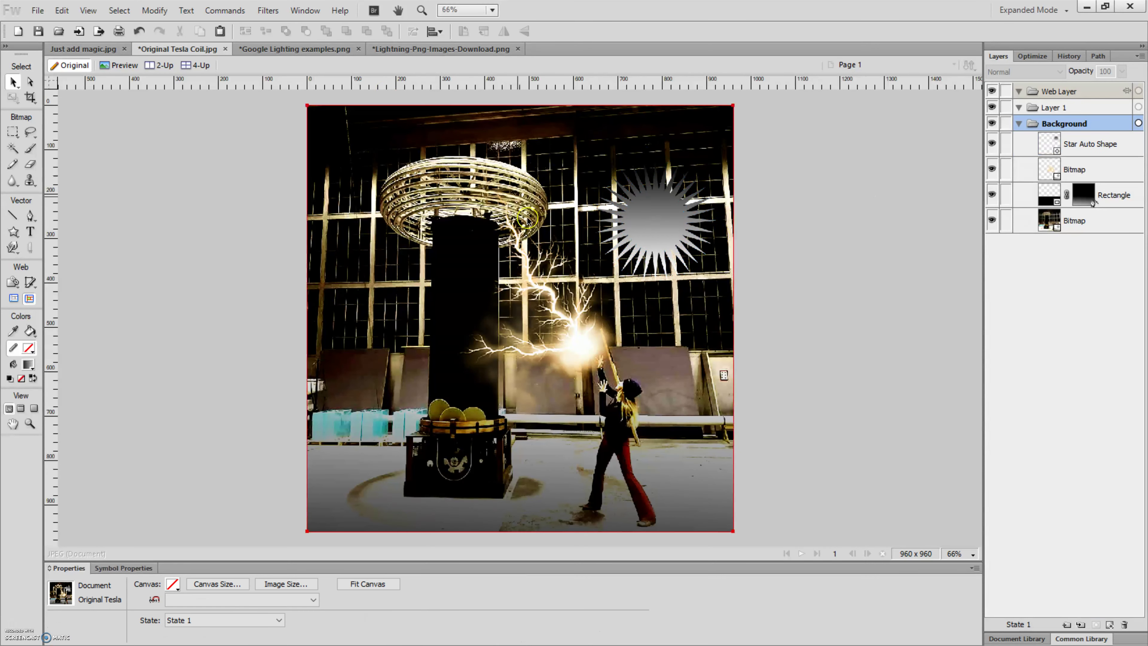
Try the spiky star over the lightning, and move it back over the windows at about X 649, Y 160
left_click_drag(671, 230, 545, 288)
mouse_move(616, 260)
left_mouse_down()
mouse_move(545, 296)
mouse_move(574, 296)
left_mouse_up()
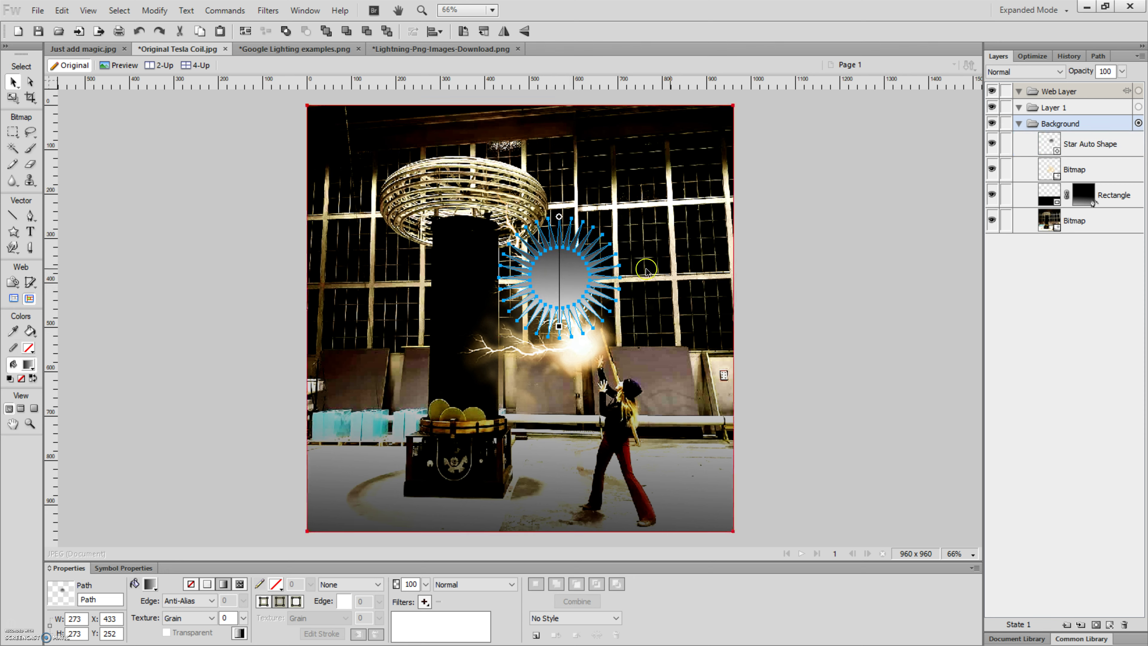
left_click(578, 290)
left_click_drag(541, 288, 634, 248)
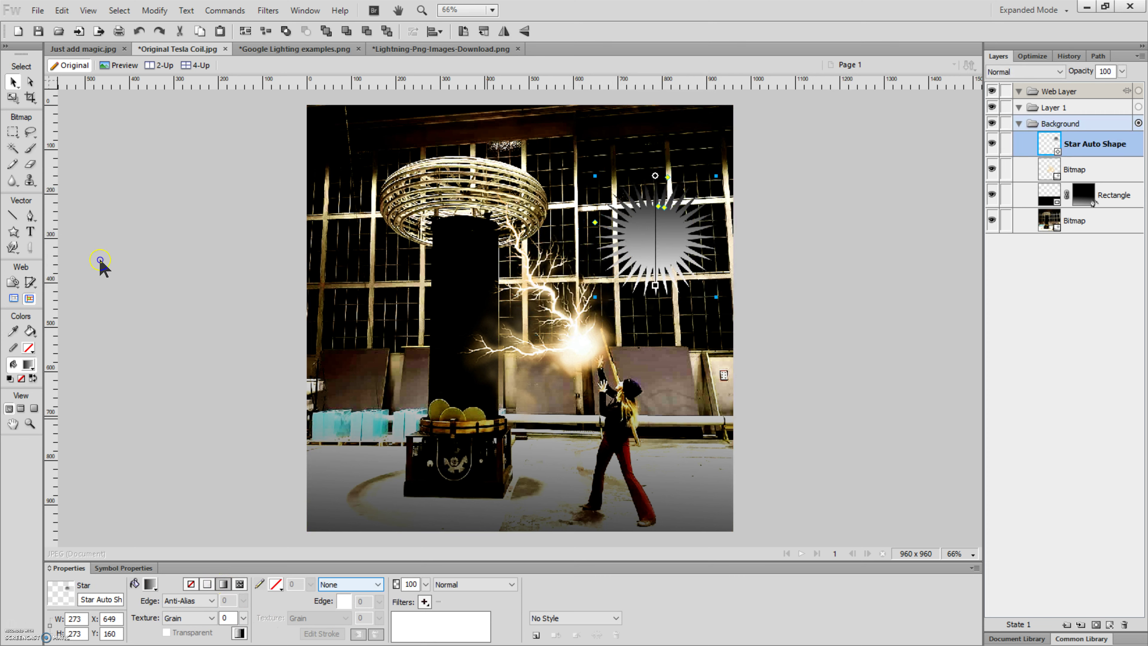
Change the star's fill to a radial gradient, reverse it to a white center, and raise the star to about X 649, Y 52
left_click(224, 585)
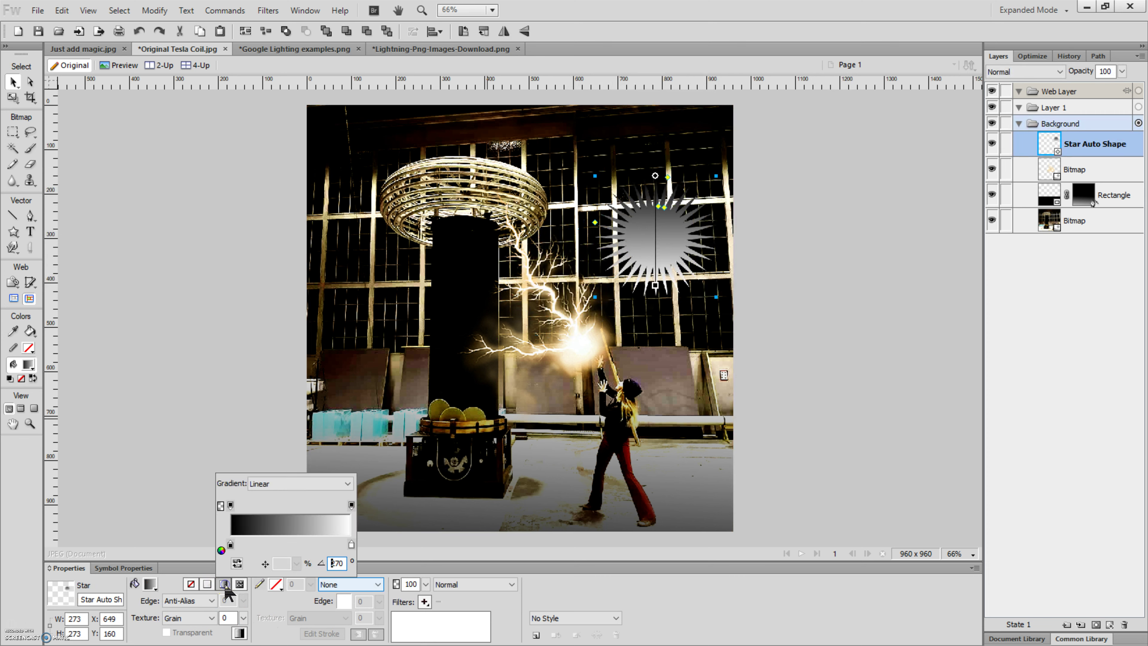
left_click(271, 482)
left_click(273, 495)
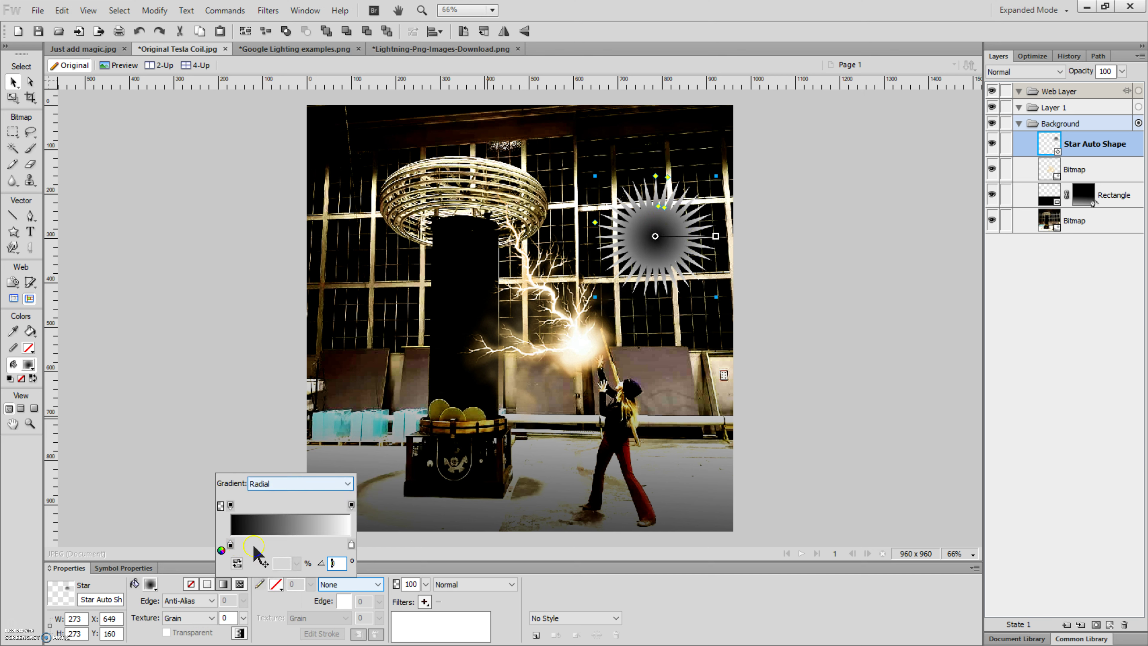
left_click(337, 527)
left_click(237, 564)
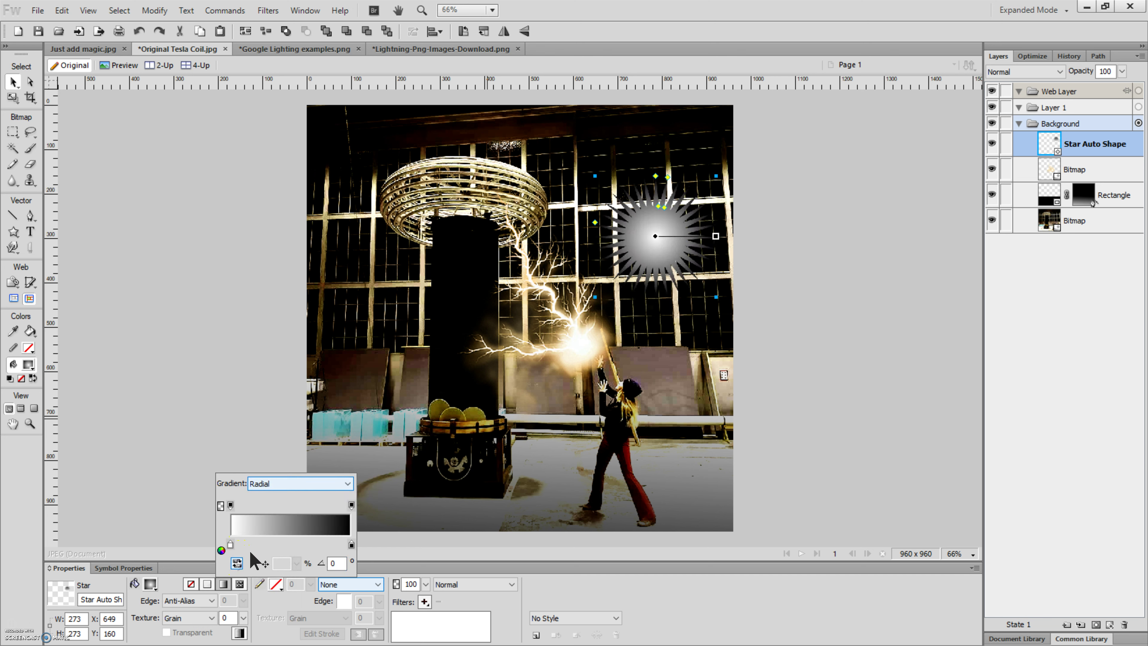
left_click(818, 293)
left_click_drag(654, 205, 653, 160)
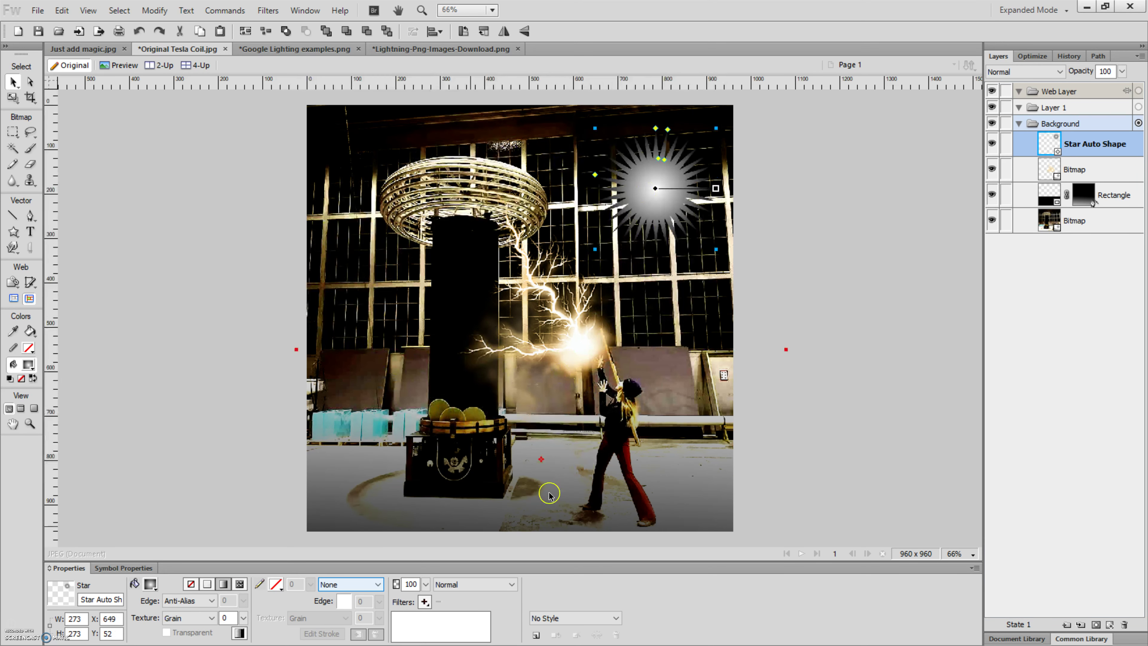
Soften the star's fill edge with Feather set to 15, and deselect the shape
left_click(206, 600)
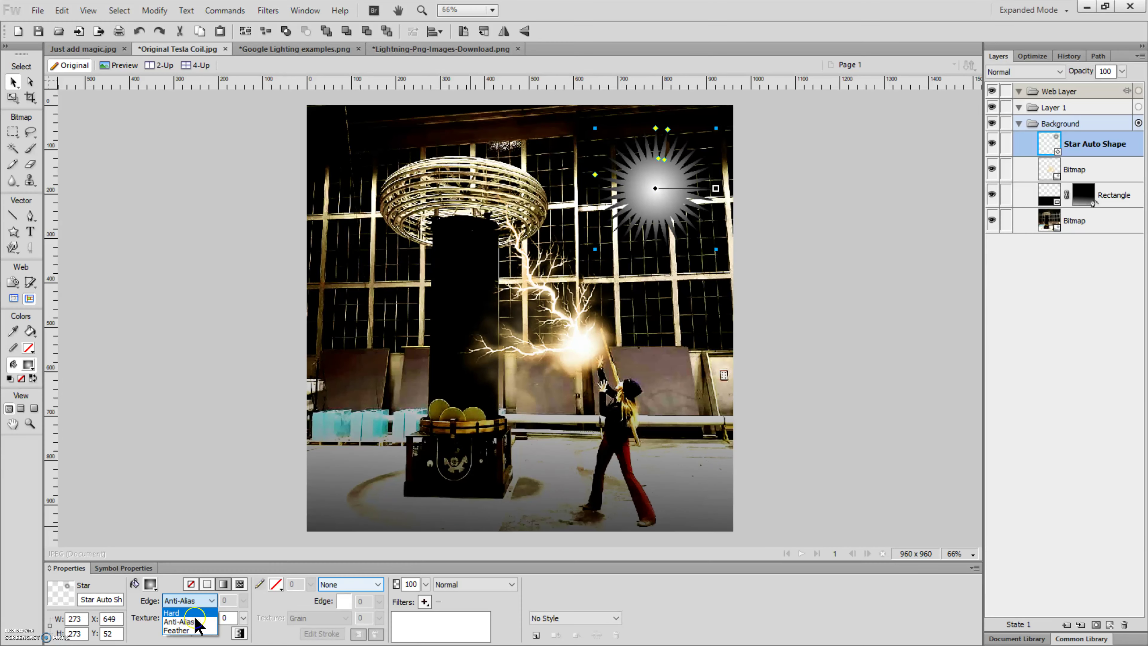
left_click(181, 629)
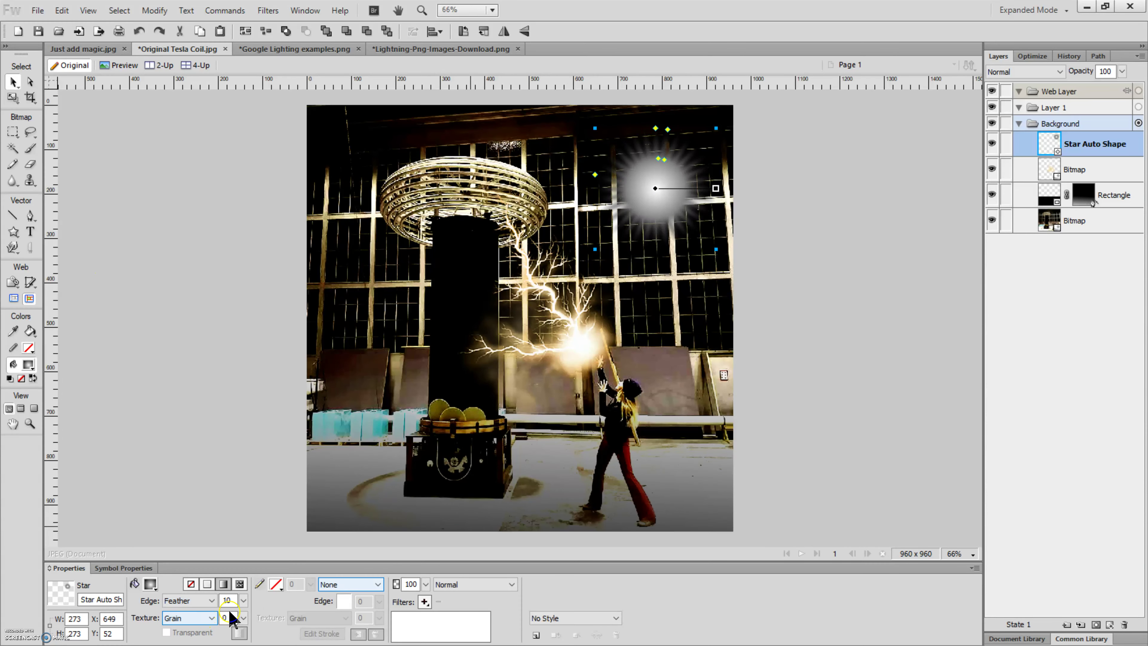
left_click(218, 601)
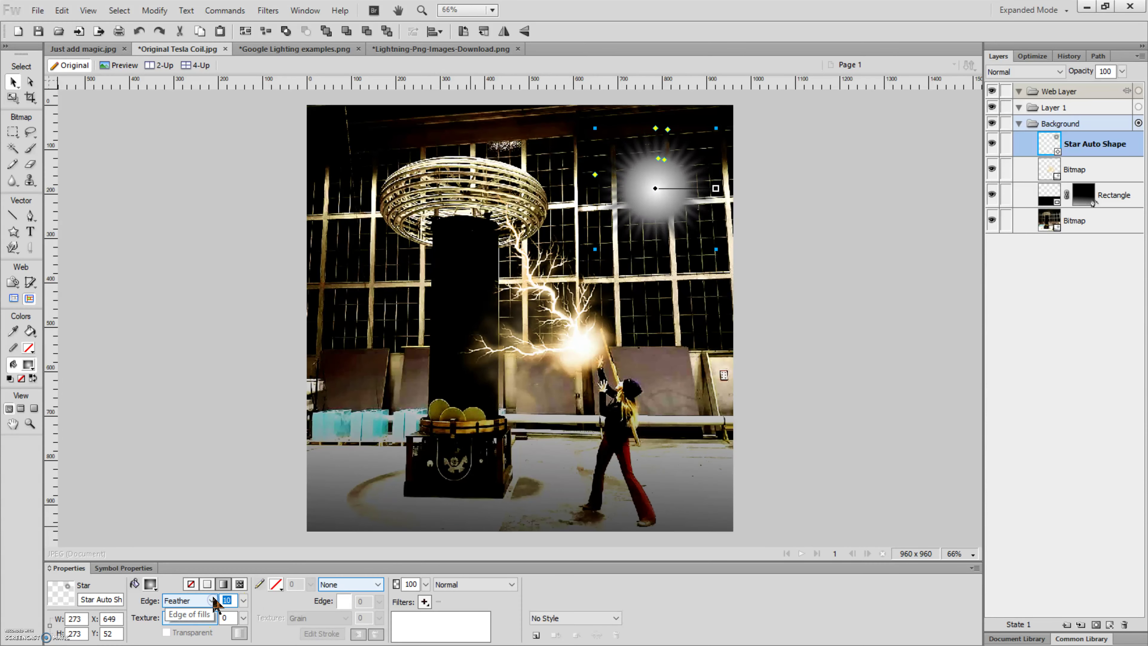
key("Return")
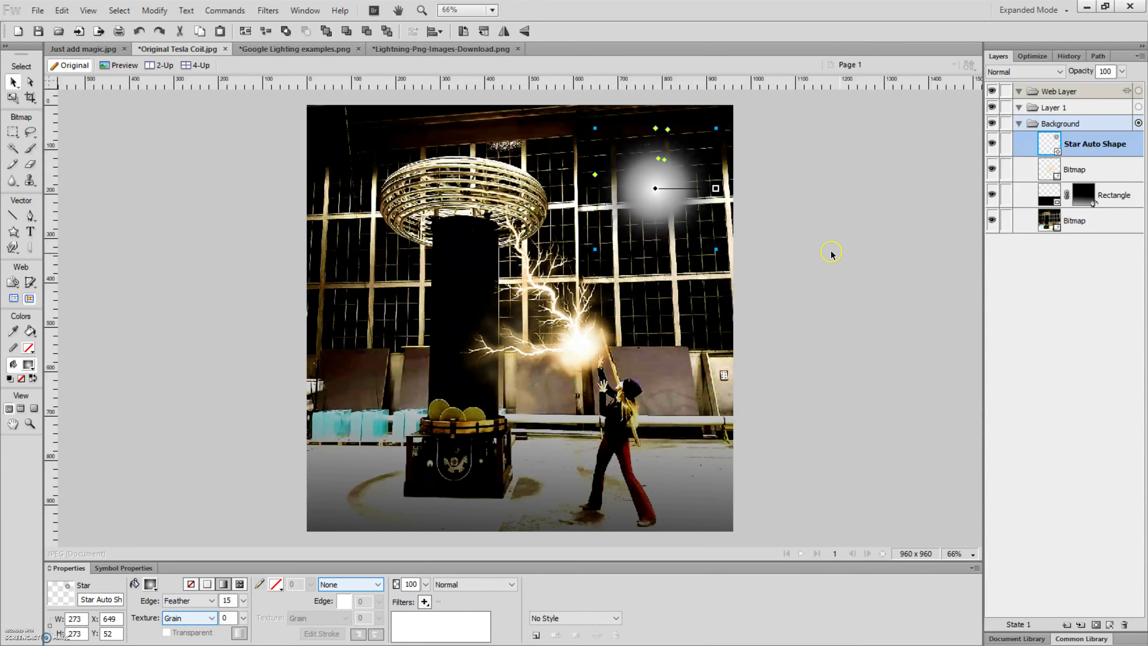
left_click(830, 253)
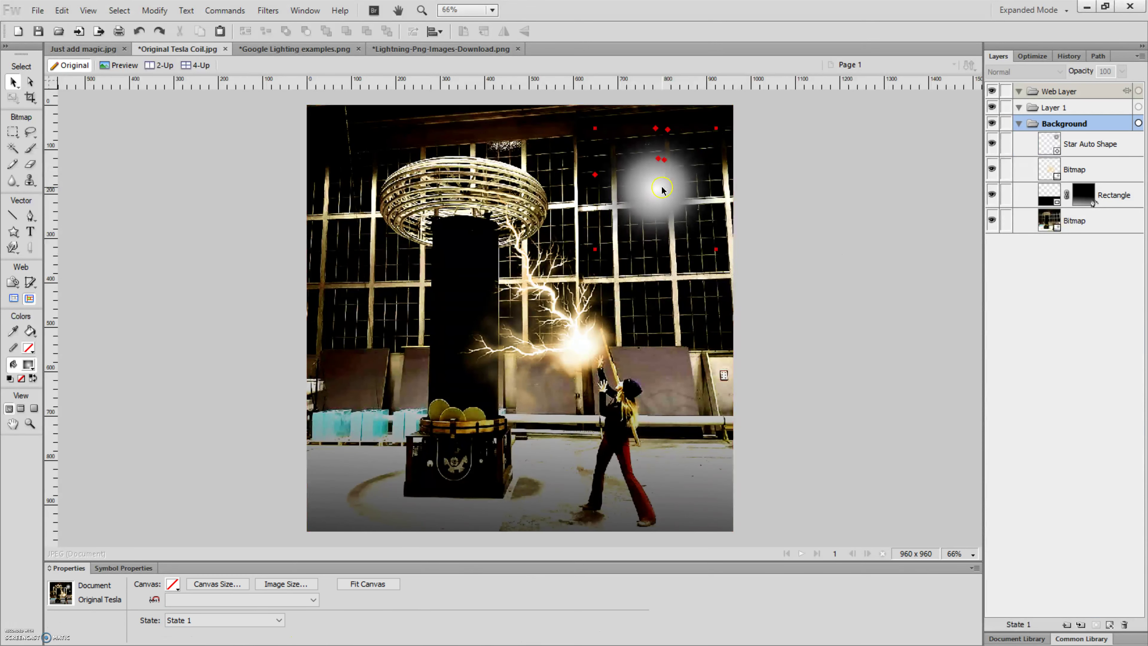
Move the feathered star between the coil and the woman and try the Color Burn blend mode, placing it at about X 411, Y 504
left_click_drag(627, 215, 541, 400)
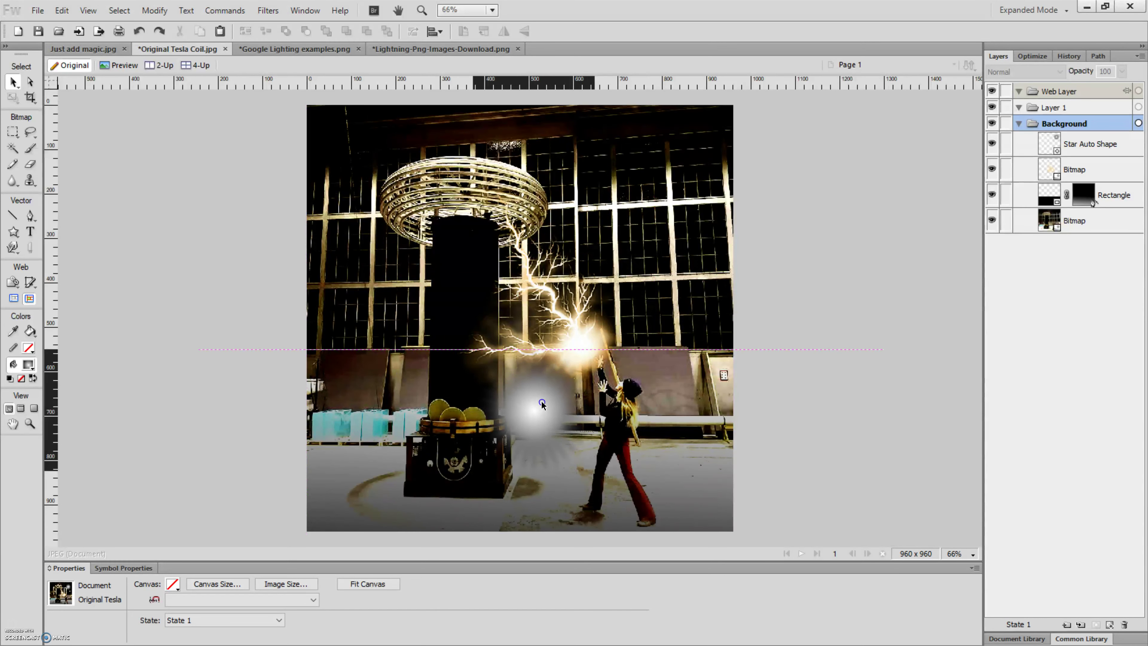
left_click(524, 387)
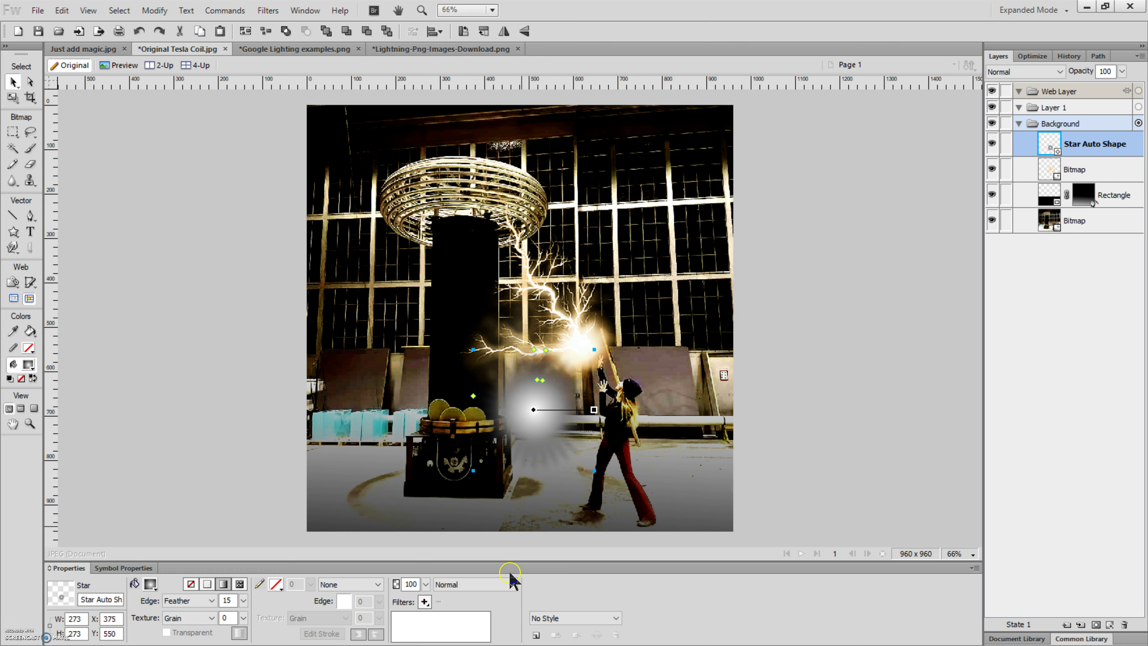
left_click(490, 585)
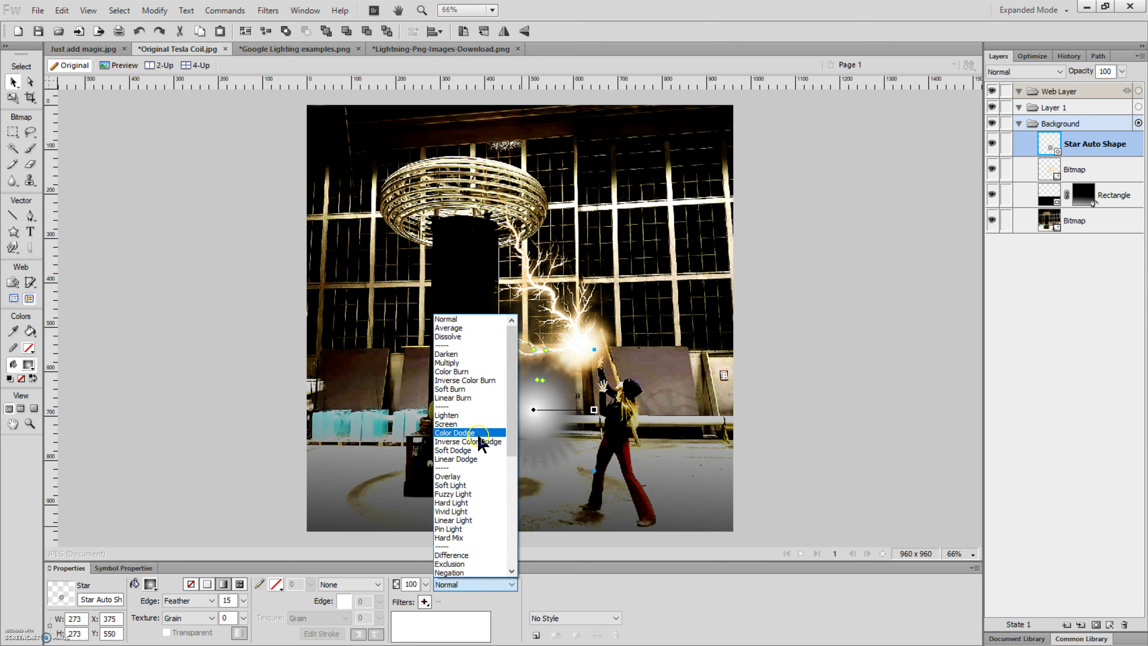
left_click(472, 373)
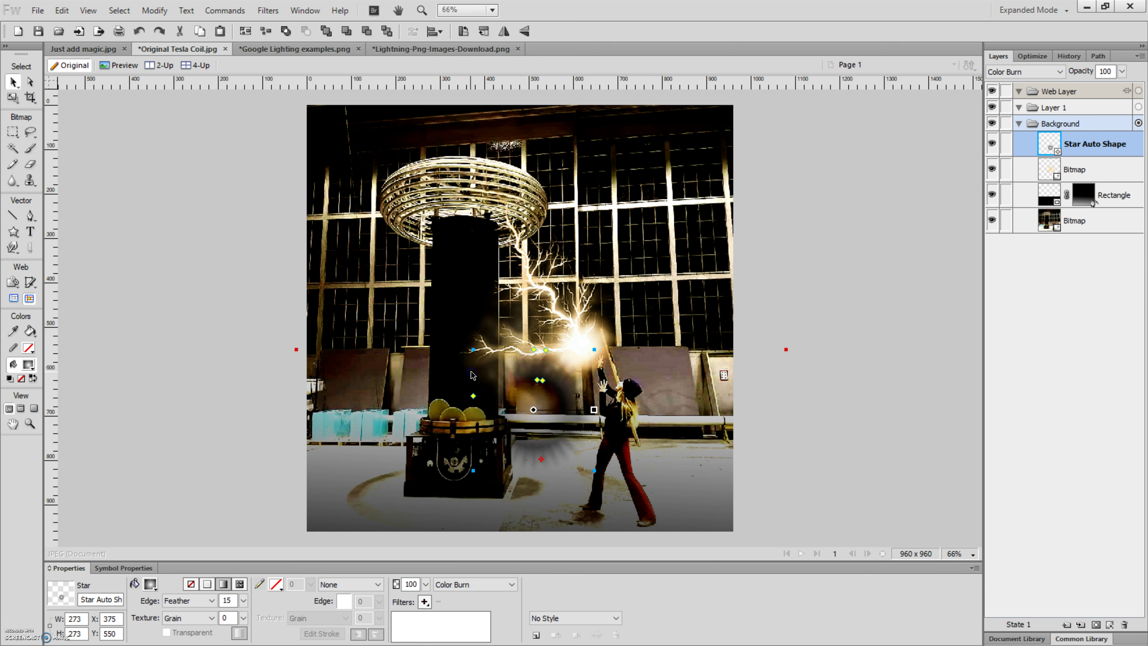
left_click_drag(544, 392, 563, 371)
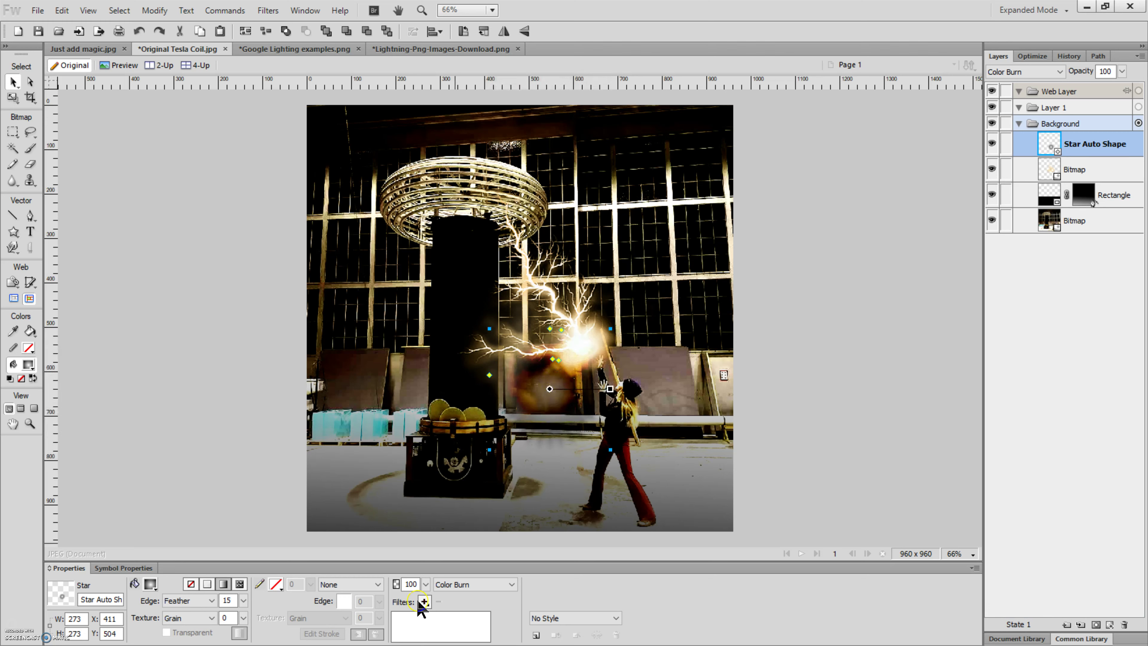
Set the star's blend mode to Color Dodge and move the glow toward the woman's raised hands
left_click(470, 584)
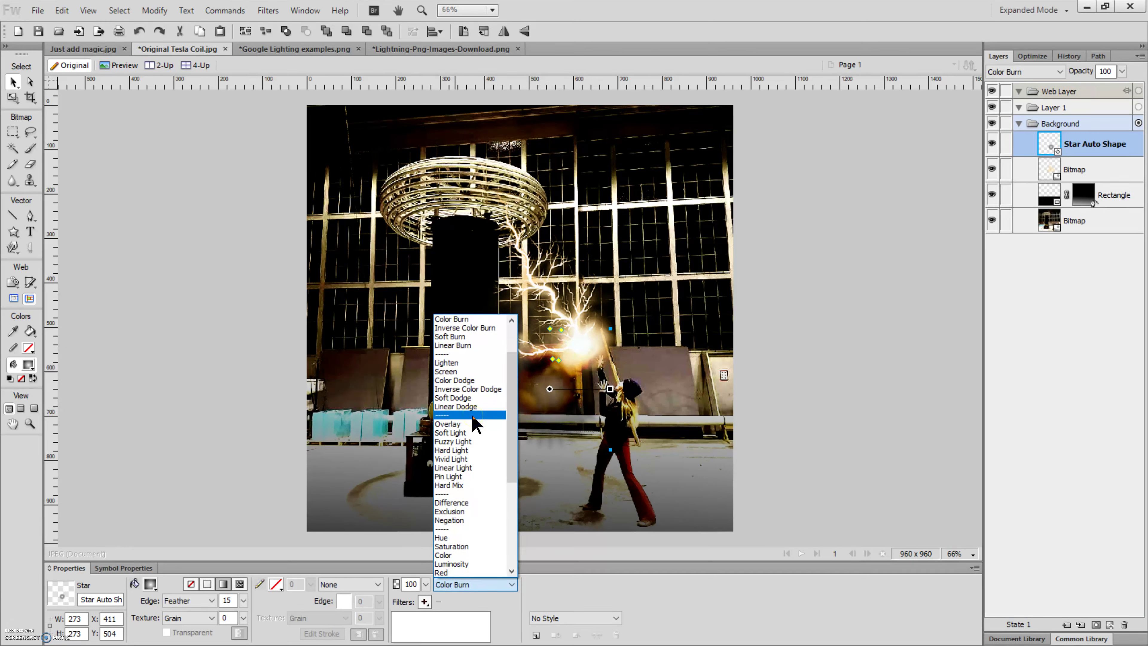
left_click(482, 381)
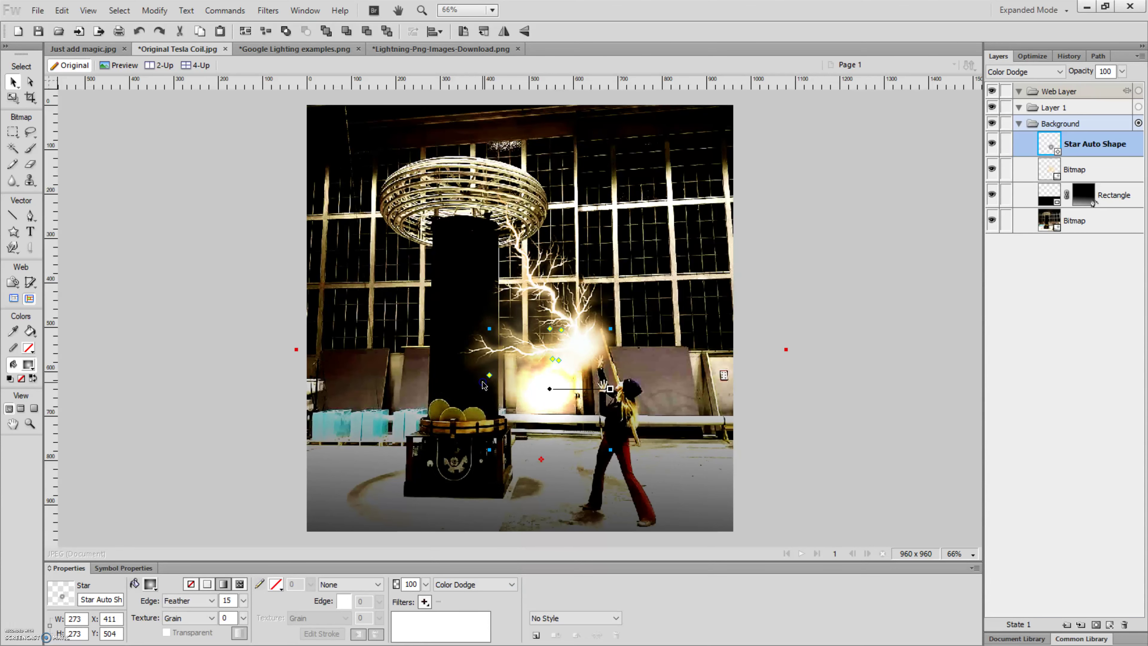
left_click_drag(526, 400, 597, 375)
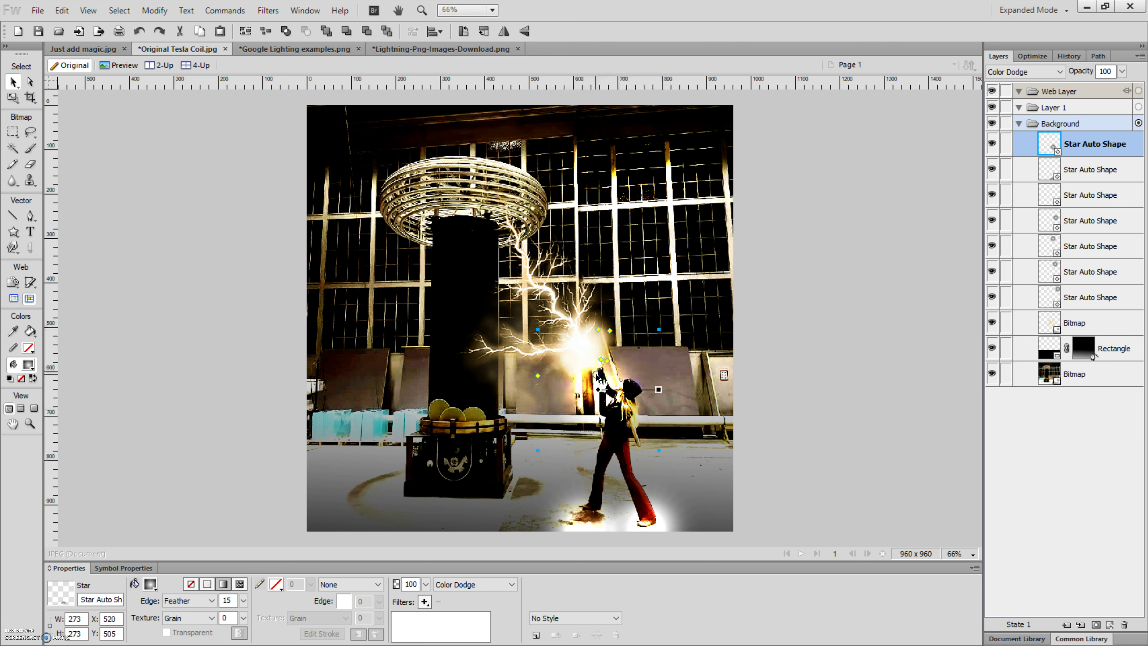
Duplicate the Color Dodge star and place the copy between the coil and the woman at about X 448, Y 556
key("ctrl+shift+d")
left_click_drag(647, 449, 615, 471)
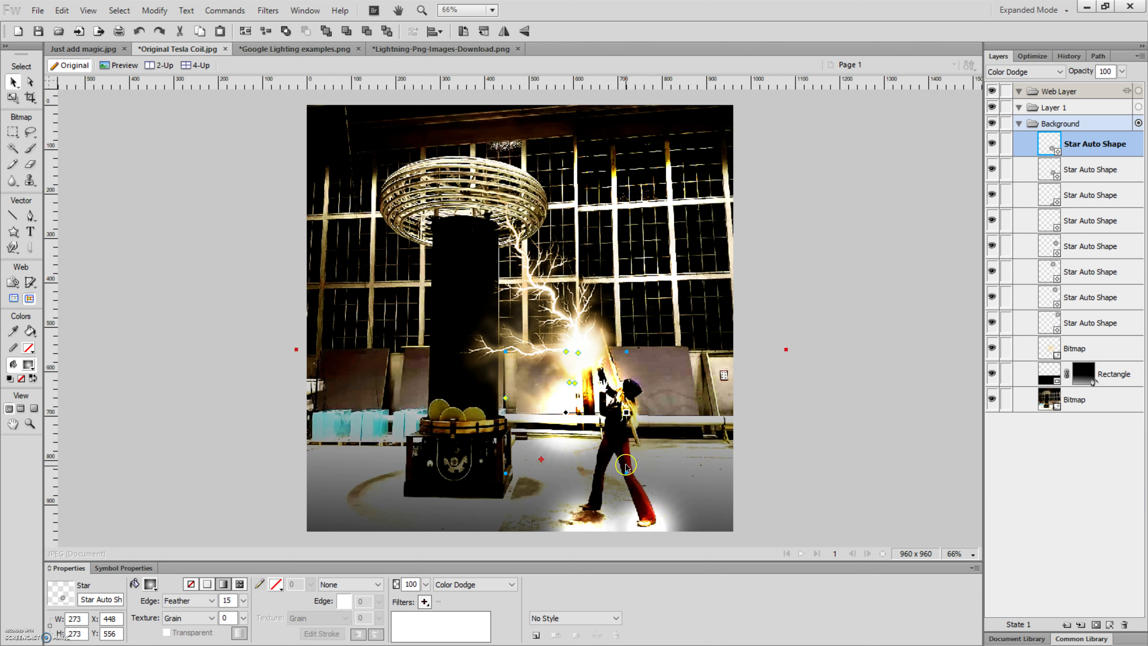
mouse_move(604, 469)
left_mouse_down()
mouse_move(545, 460)
mouse_move(616, 487)
mouse_move(613, 523)
mouse_move(604, 294)
mouse_move(605, 538)
mouse_move(602, 199)
mouse_move(602, 525)
mouse_move(604, 443)
mouse_move(606, 474)
left_mouse_up()
left_click(634, 291)
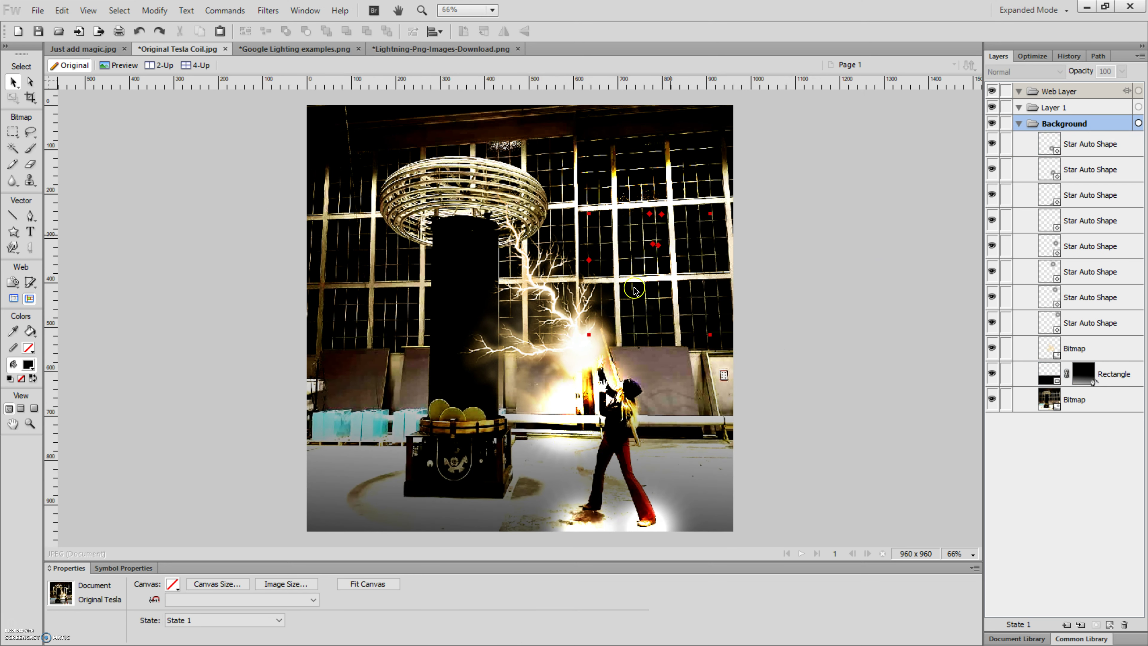
Copy the glow star from the upper windows to the wall area behind the woman and to spots around the coil's column
left_click(606, 166)
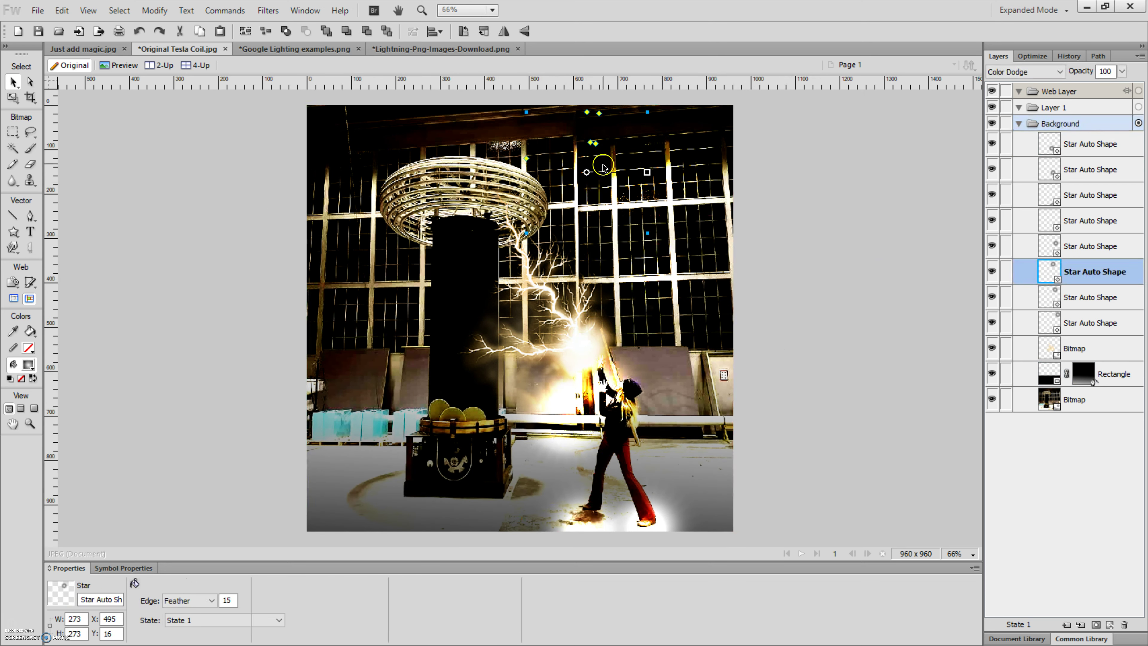
mouse_move(584, 134)
left_mouse_down()
mouse_move(570, 271)
mouse_move(551, 299)
mouse_move(534, 215)
mouse_move(490, 156)
mouse_move(515, 181)
mouse_move(488, 163)
mouse_move(497, 163)
mouse_move(470, 317)
mouse_move(436, 323)
mouse_move(429, 344)
mouse_move(402, 352)
mouse_move(331, 330)
mouse_move(316, 244)
mouse_move(334, 367)
mouse_move(642, 353)
mouse_move(667, 337)
mouse_move(692, 289)
mouse_move(669, 341)
mouse_move(674, 325)
left_mouse_up()
left_click(460, 323, "alt")
left_click(499, 359)
left_click(673, 368)
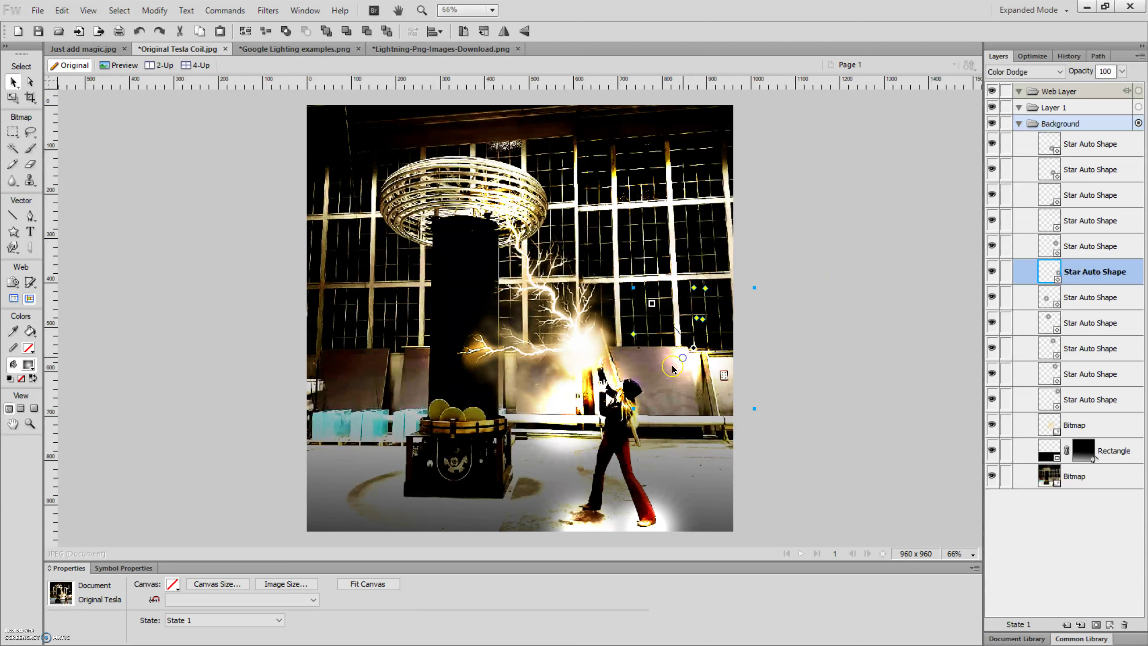
Add more glow star copies over the ceiling beam above the coil and the round discs on its base, leaving nothing selected
left_click_drag(673, 363, 470, 127)
left_click(792, 163)
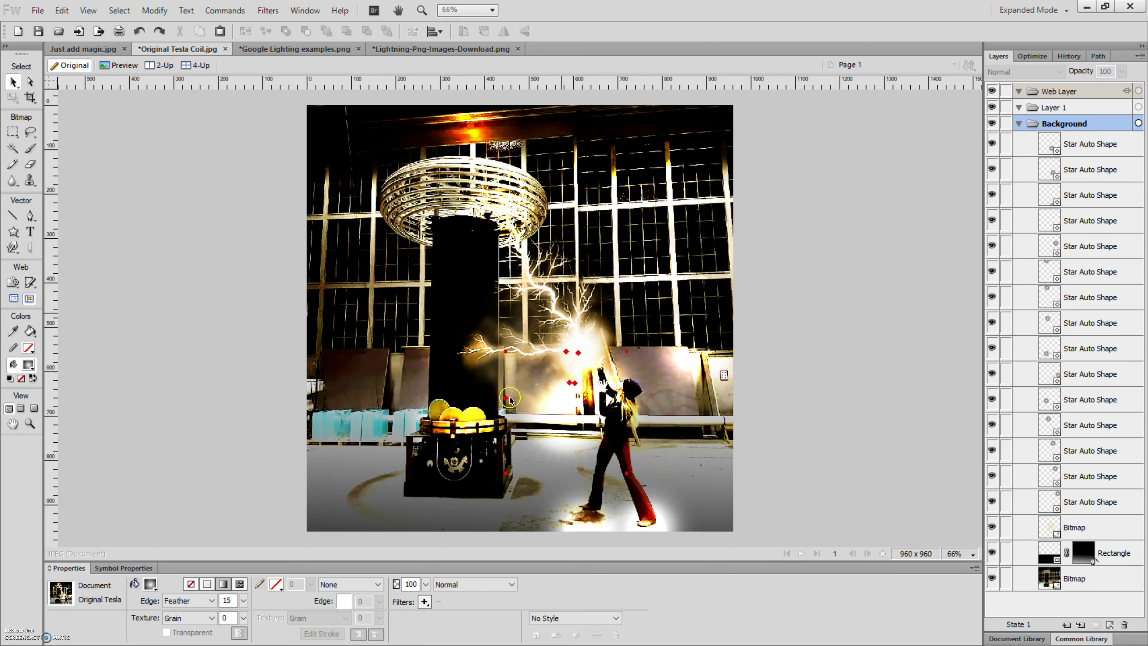
key("ctrl+d")
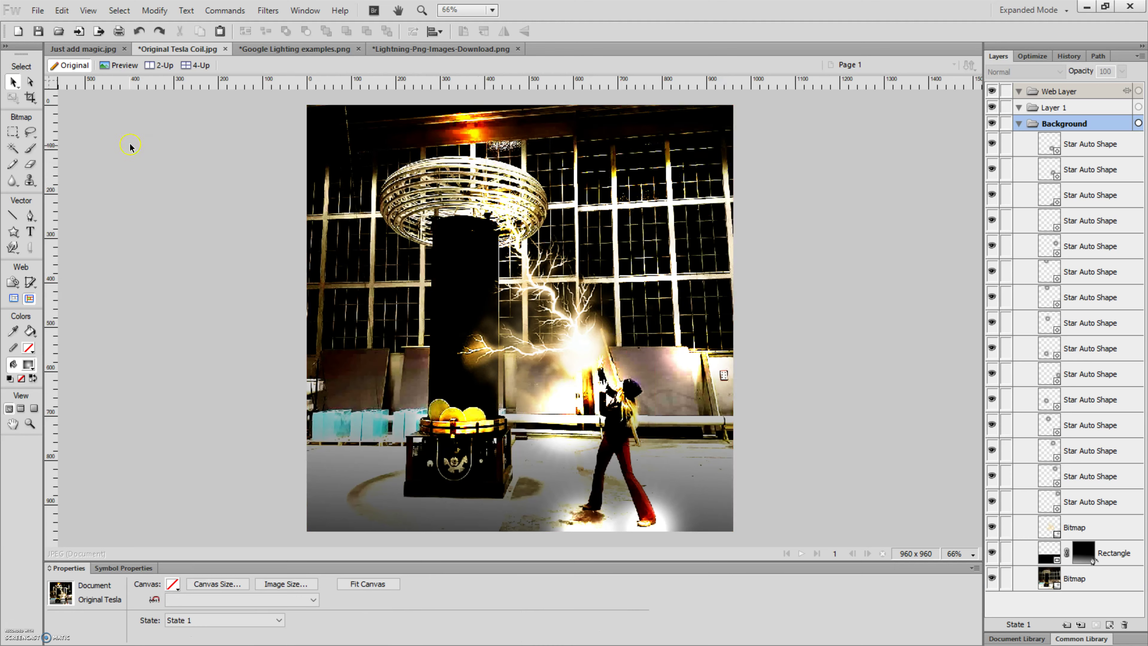
Compare the composite with the finished reference image Just add magic.jpg, and return to Original Tesla Coil.jpg
left_click(83, 49)
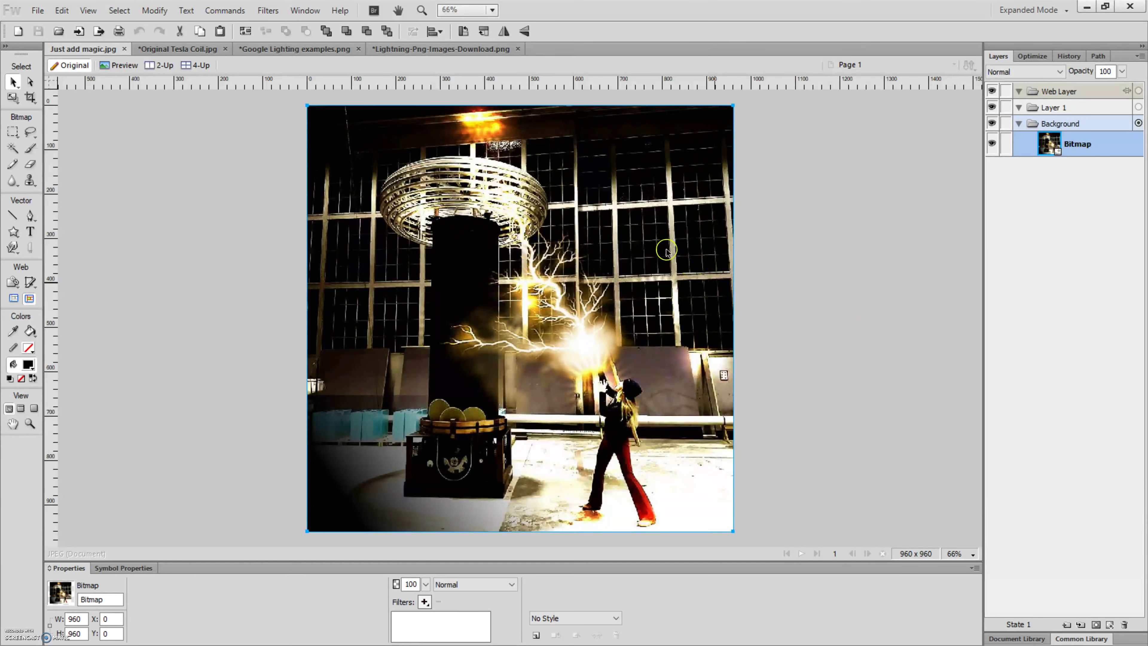
left_click(182, 49)
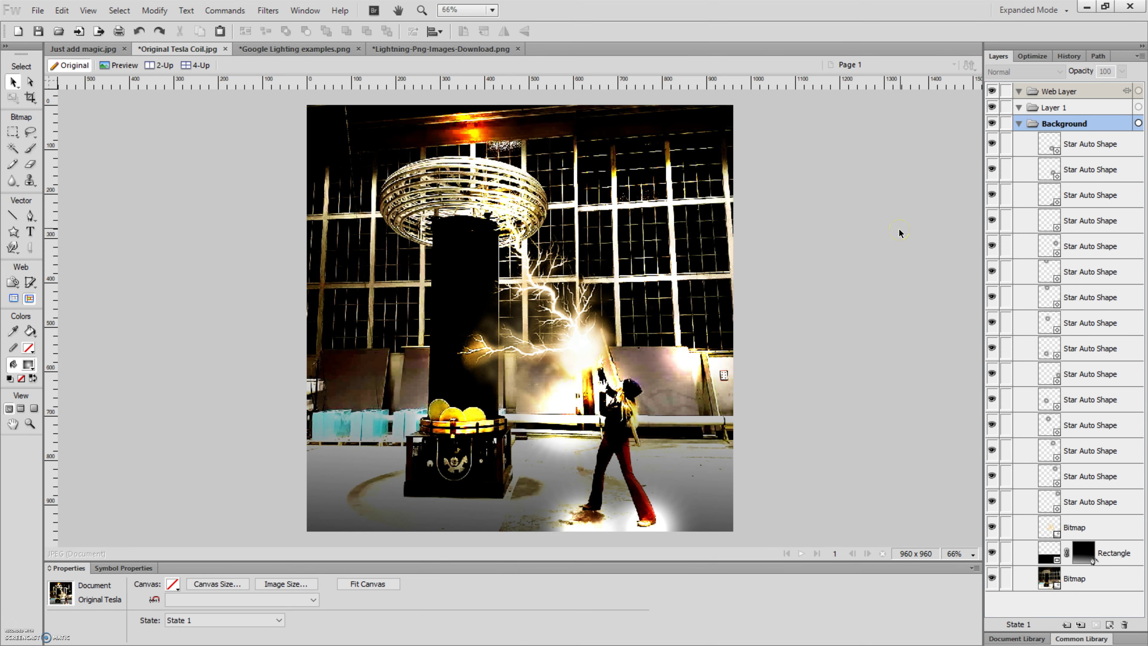